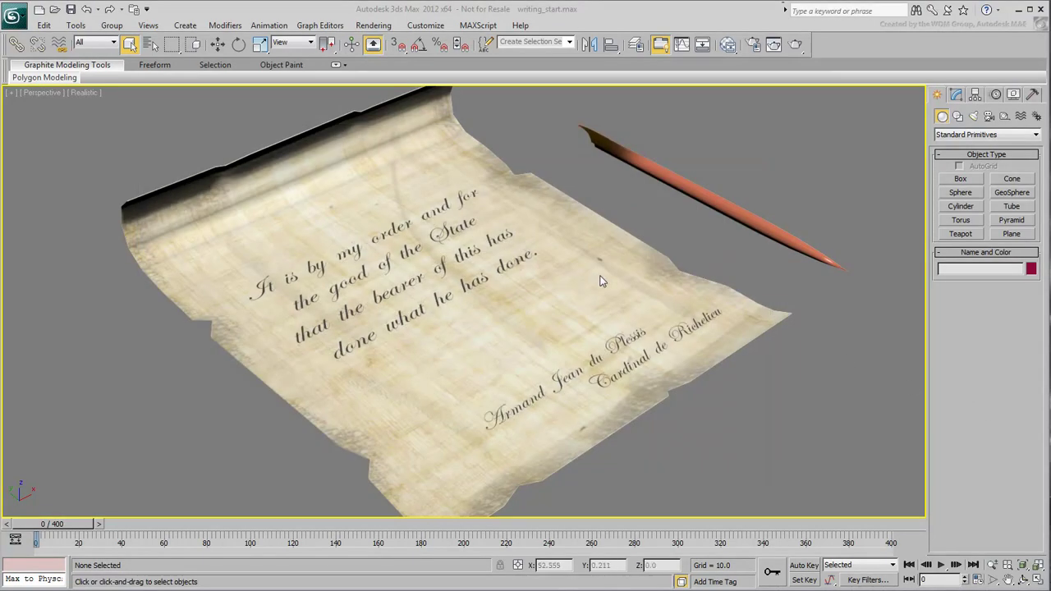
Inspect the pen's modifier stack and the body text's Text and Extrude parameters on the parchment
{"action": "left_click", "coordinate": [703, 197]}
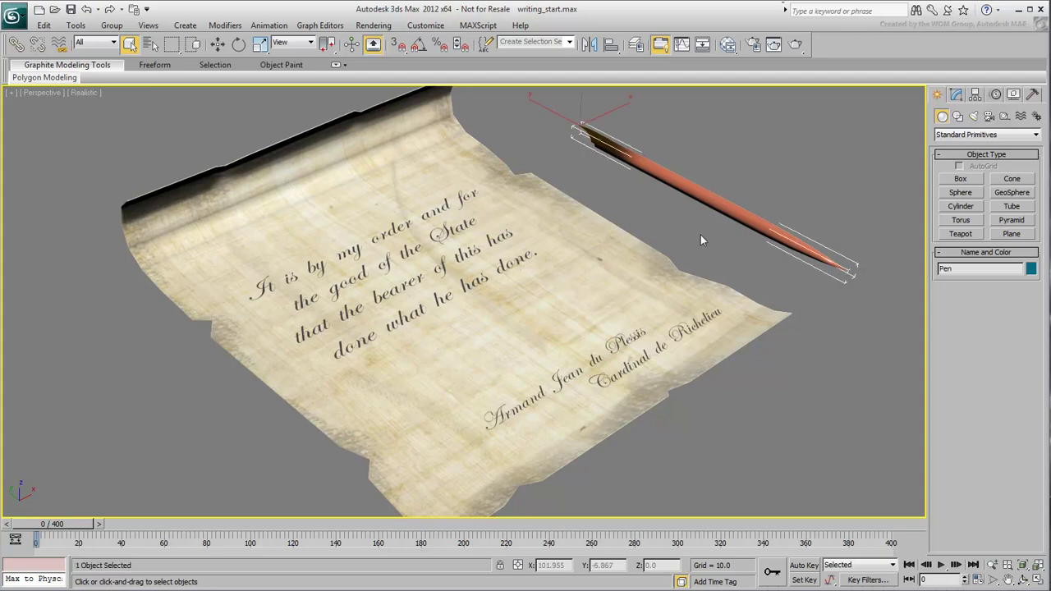
{"action": "left_click_drag", "start_coordinate": [49, 524], "coordinate": [5, 555]}
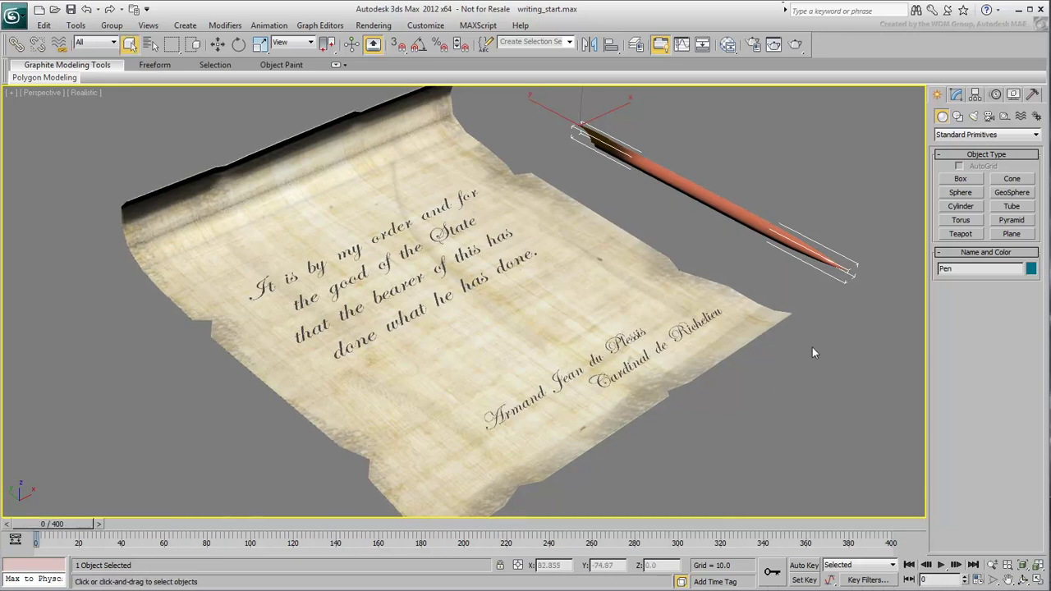
{"action": "left_click", "coordinate": [957, 94]}
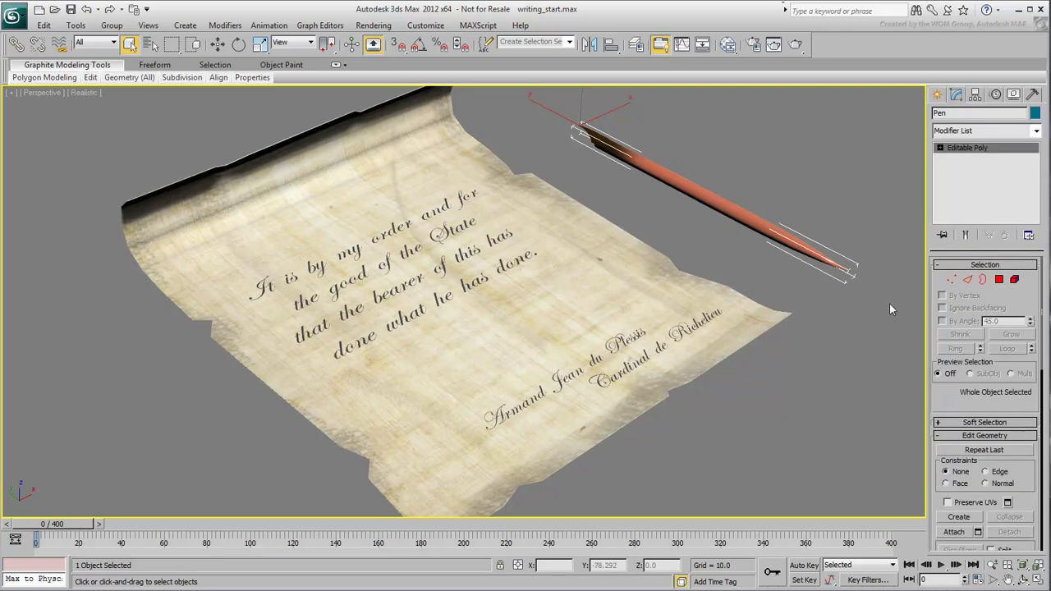
{"action": "left_click", "coordinate": [465, 291]}
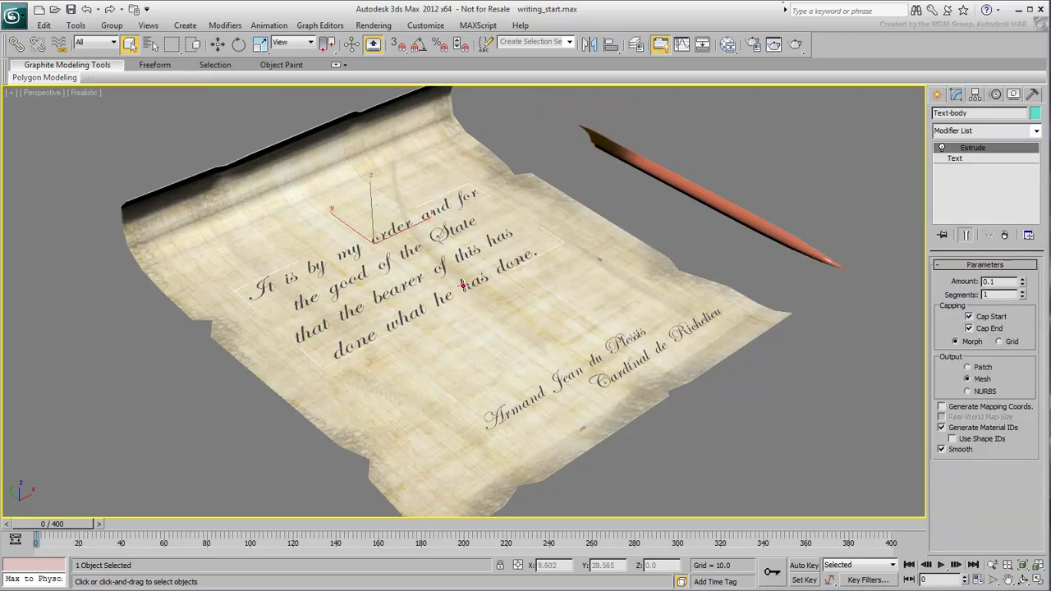
{"action": "left_click", "coordinate": [955, 159]}
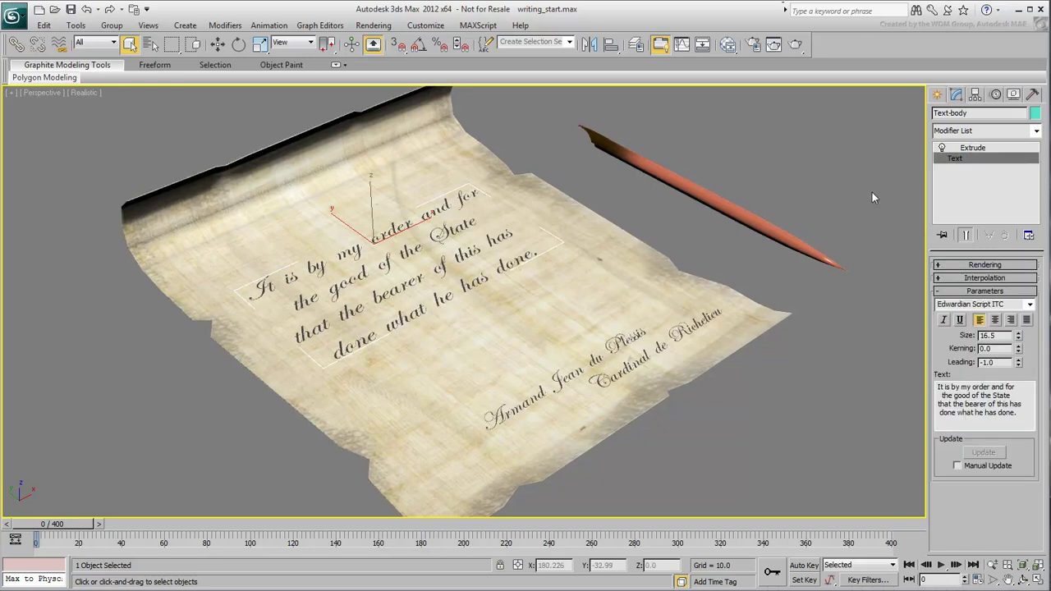
{"action": "left_click", "coordinate": [973, 149]}
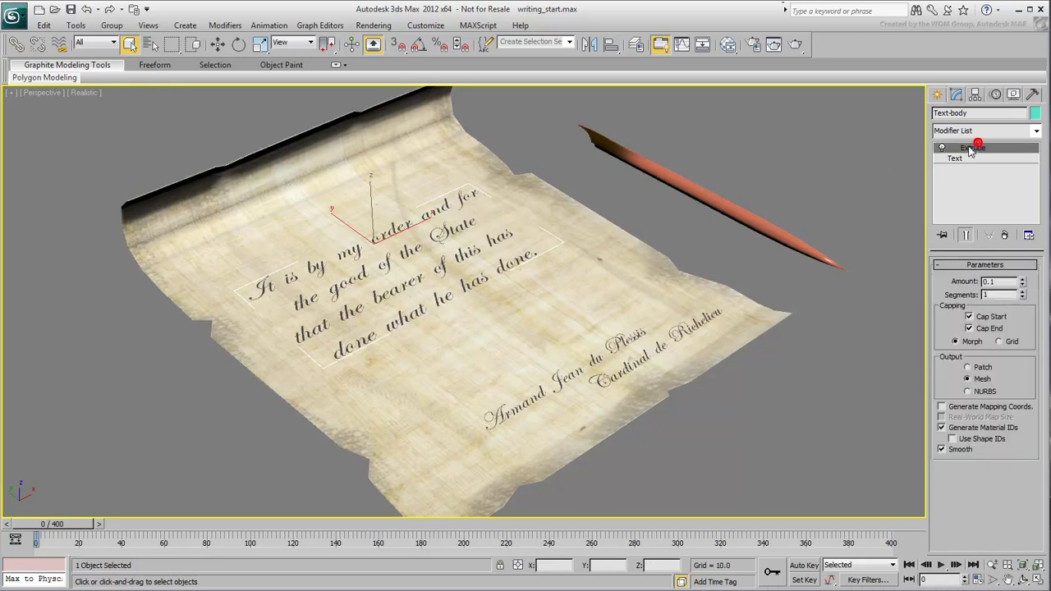
{"action": "left_click", "coordinate": [716, 244]}
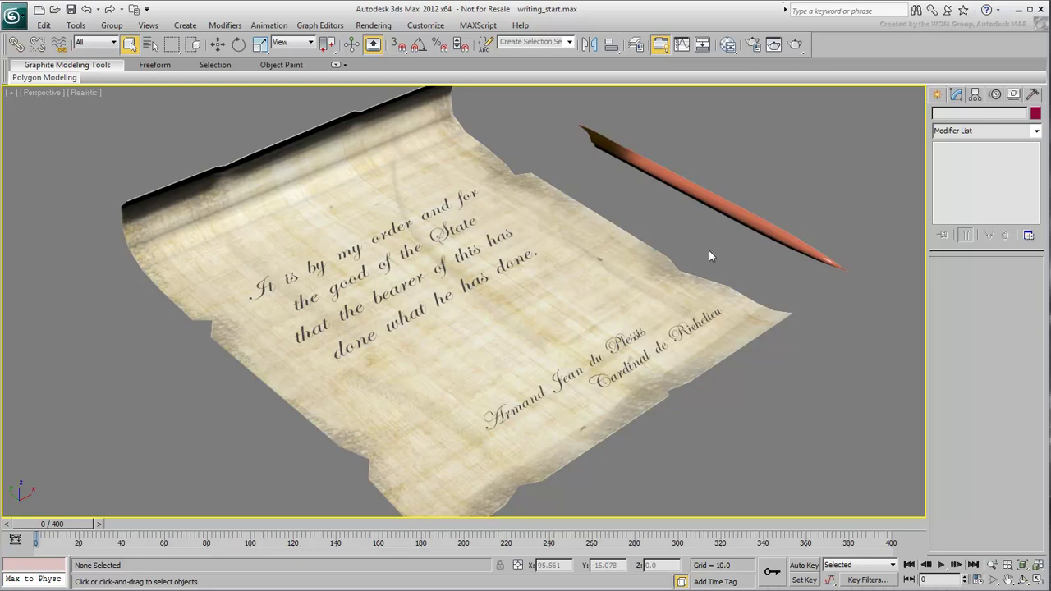
Recall the named selection set of hidden signature curves, unhiding and unfreezing its objects, and clear the selection
{"action": "middle_click_drag", "start_coordinate": [624, 310], "coordinate": [560, 379], "text": "alt"}
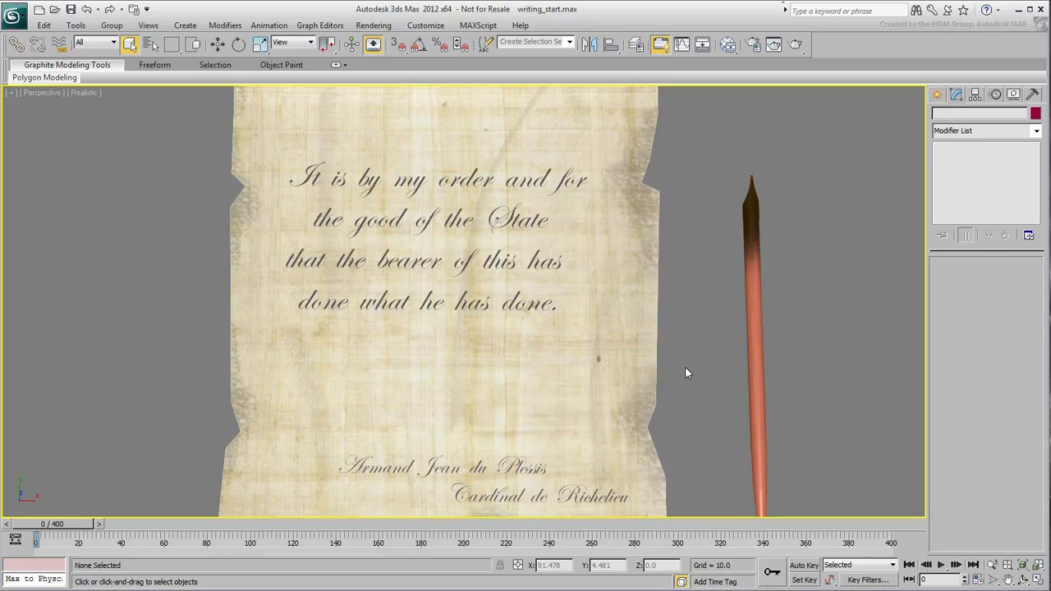
{"action": "left_click", "coordinate": [569, 43]}
{"action": "left_click", "coordinate": [544, 54]}
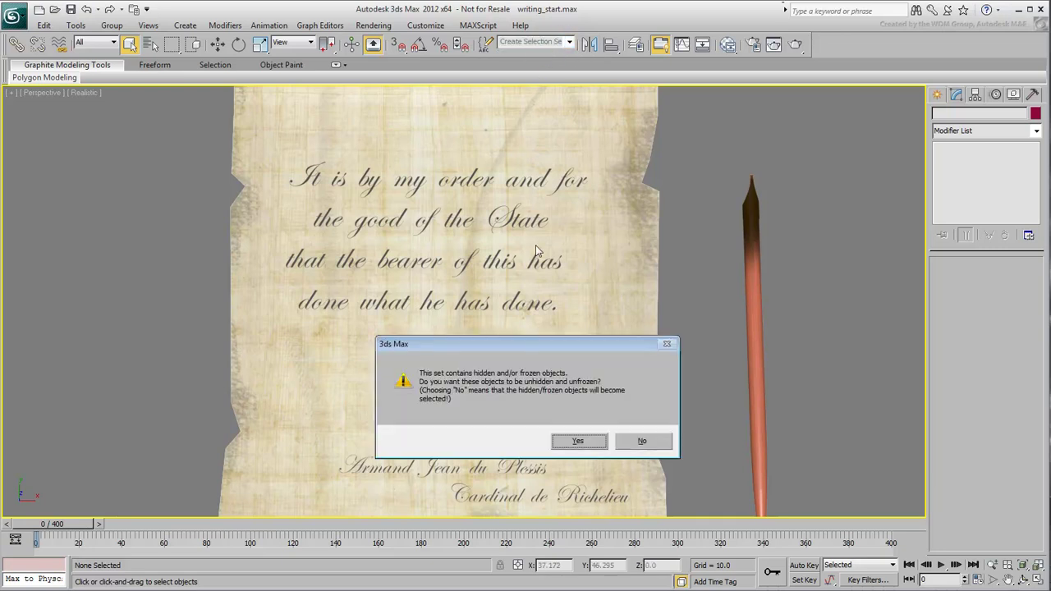
{"action": "left_click", "coordinate": [575, 440]}
{"action": "left_click", "coordinate": [711, 369]}
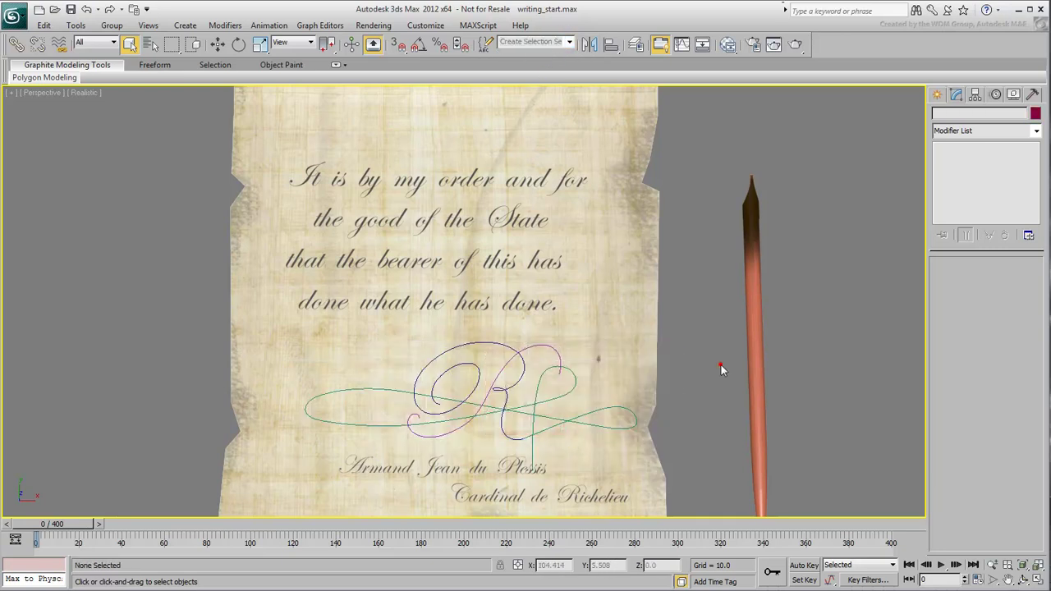
Examine the signature splines R2, R1 and R3 individually above the printed signature lines
{"action": "middle_click_drag", "start_coordinate": [589, 422], "coordinate": [558, 348]}
{"action": "scroll", "coordinate": [568, 371], "scroll_direction": "up", "scroll_amount": 6}
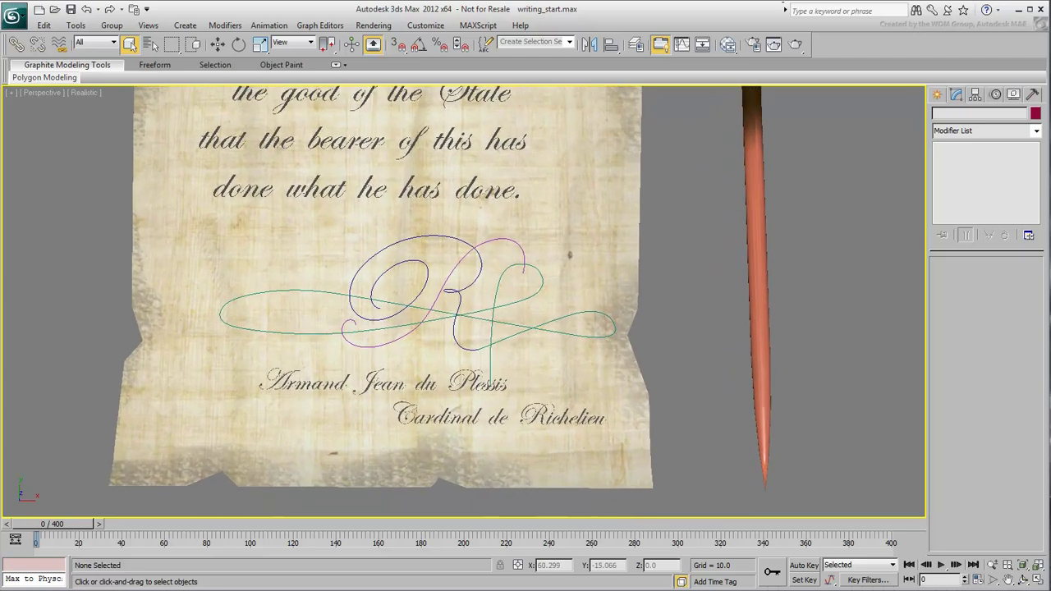
{"action": "middle_click_drag", "start_coordinate": [493, 206], "coordinate": [607, 251]}
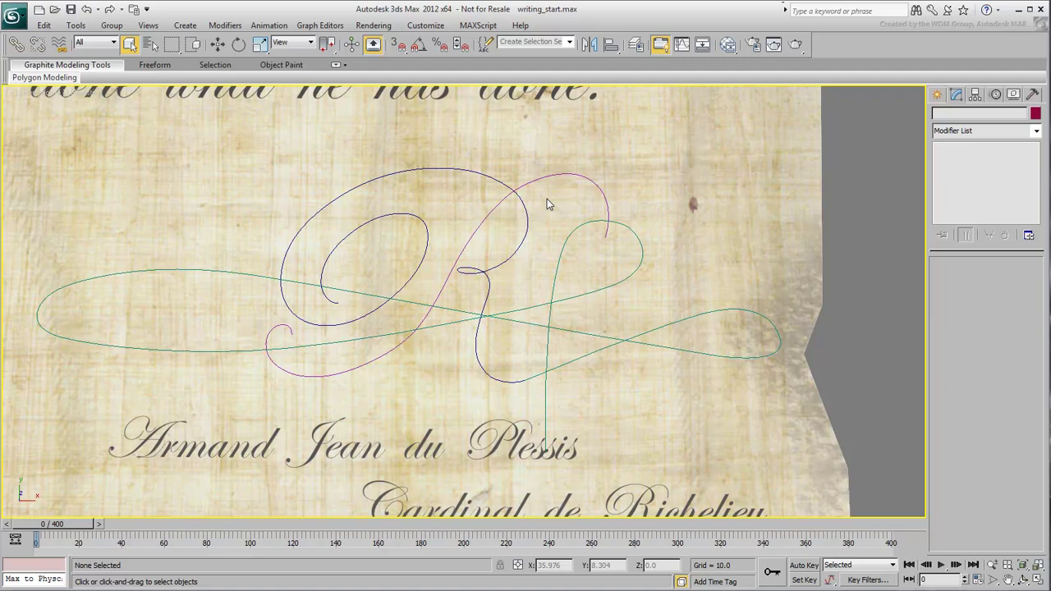
{"action": "left_click", "coordinate": [481, 173]}
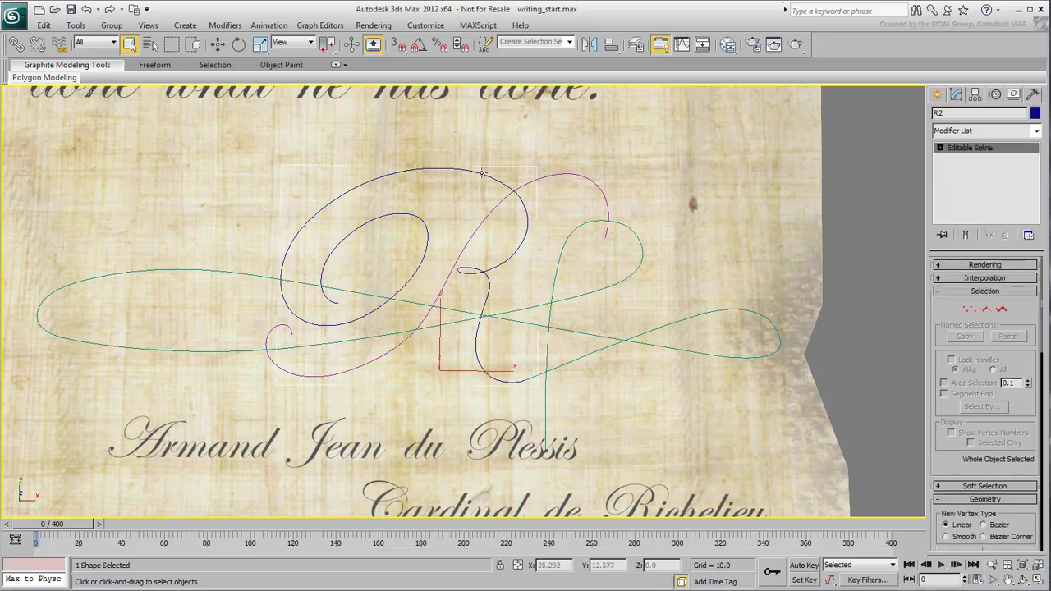
{"action": "left_click", "coordinate": [550, 176]}
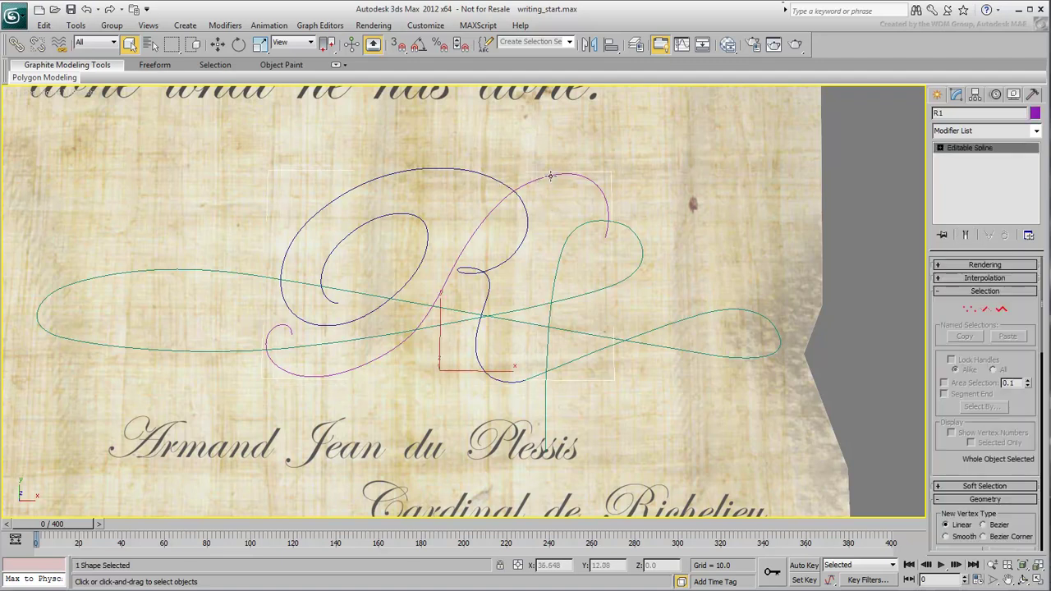
{"action": "left_click", "coordinate": [577, 229]}
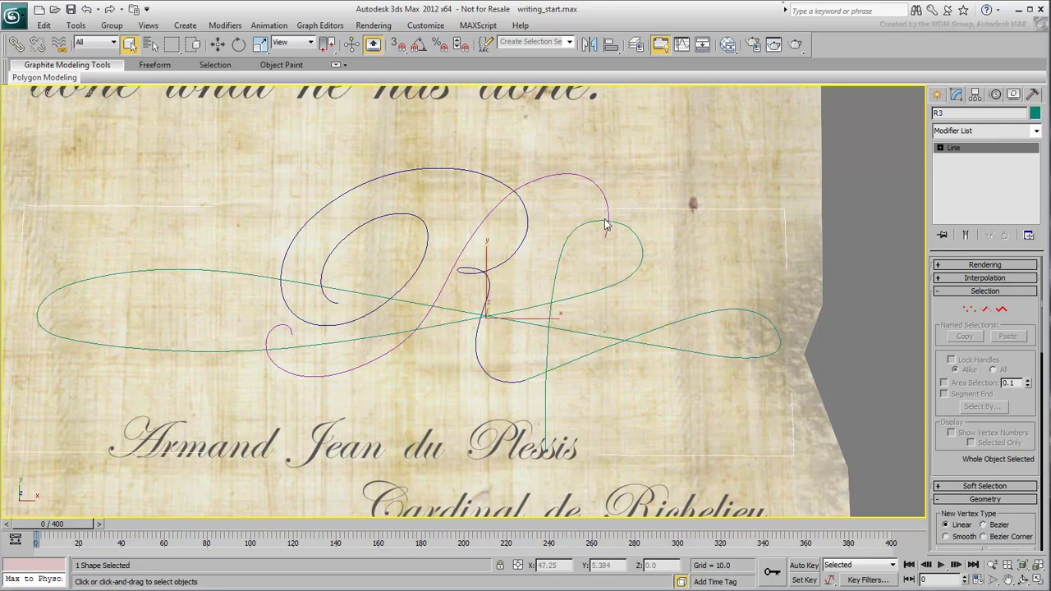
{"action": "left_click", "coordinate": [872, 203]}
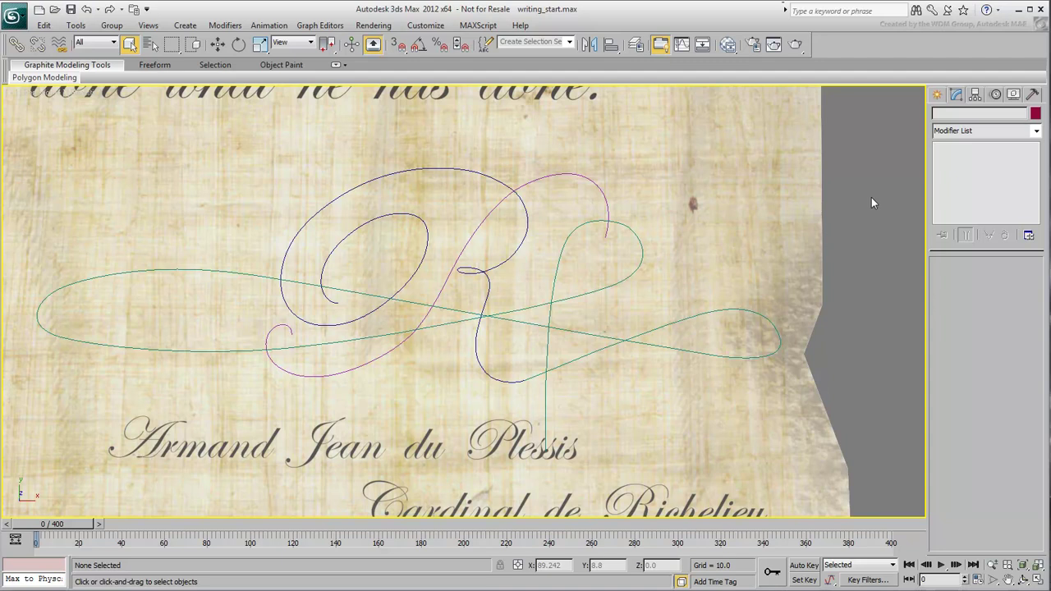
Create a text shape reading "R" in Edwardian Script ITC over the signature curves, with size 60
{"action": "left_click", "coordinate": [937, 94]}
{"action": "left_click", "coordinate": [957, 117]}
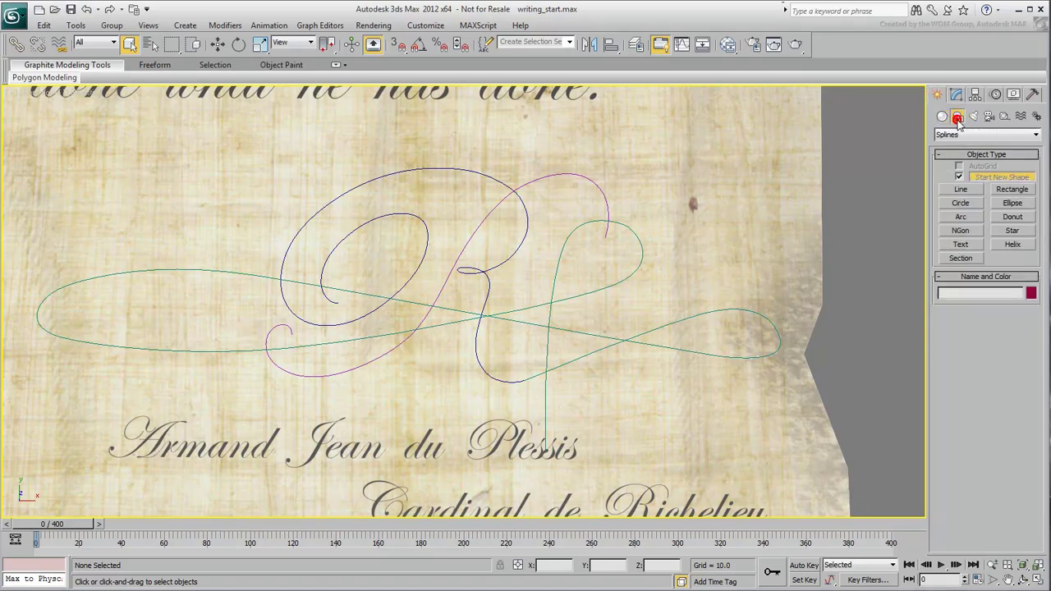
{"action": "left_click", "coordinate": [958, 245]}
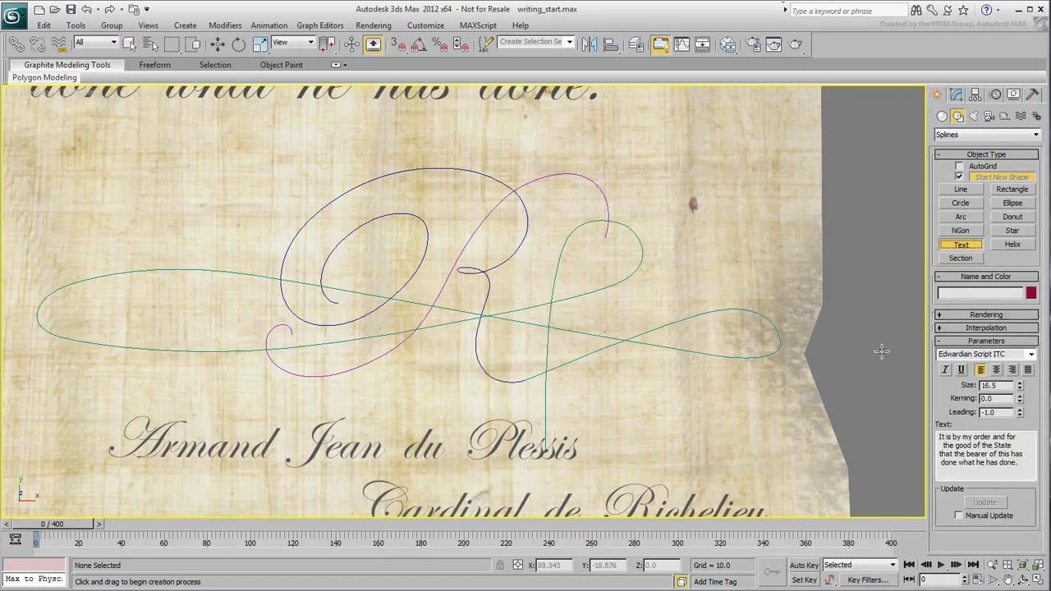
{"action": "left_click", "coordinate": [1027, 465]}
{"action": "key", "text": "ctrl+a"}
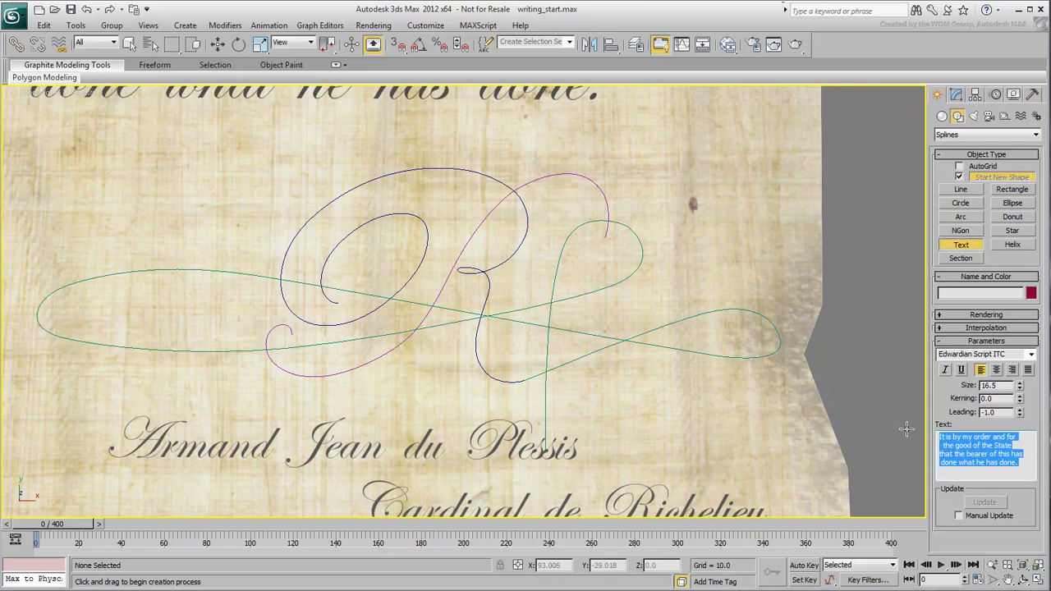
{"action": "type", "text": "R"}
{"action": "left_click", "coordinate": [441, 286]}
{"action": "left_click_drag", "start_coordinate": [467, 310], "coordinate": [462, 300]}
{"action": "left_click_drag", "start_coordinate": [977, 392], "coordinate": [944, 394]}
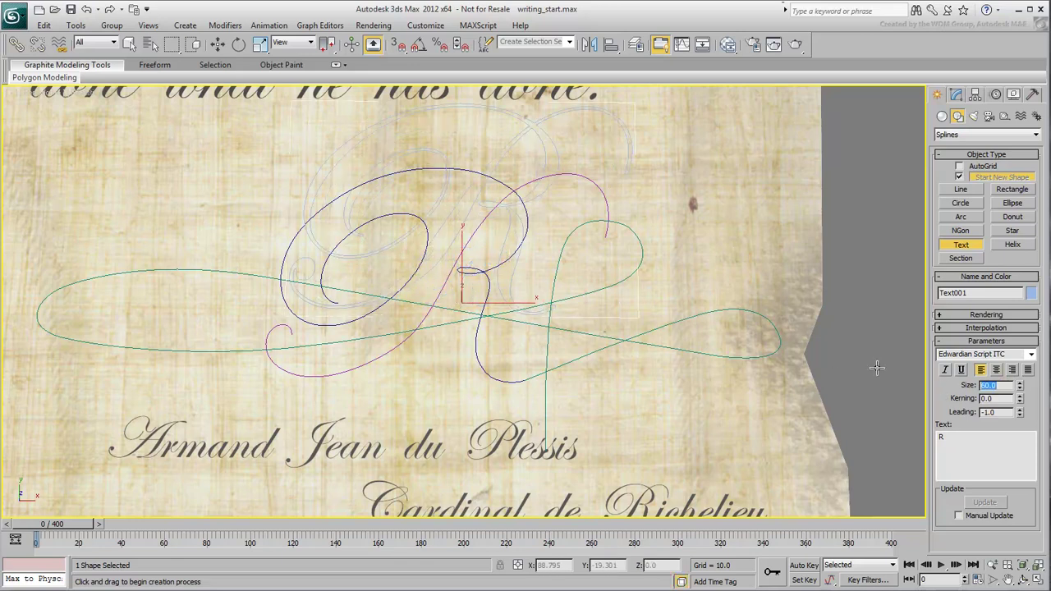
Move the R text shape in the XY plane onto the R-shaped signature curves
{"action": "right_click", "coordinate": [523, 228]}
{"action": "right_click", "coordinate": [493, 243]}
{"action": "left_click", "coordinate": [509, 251]}
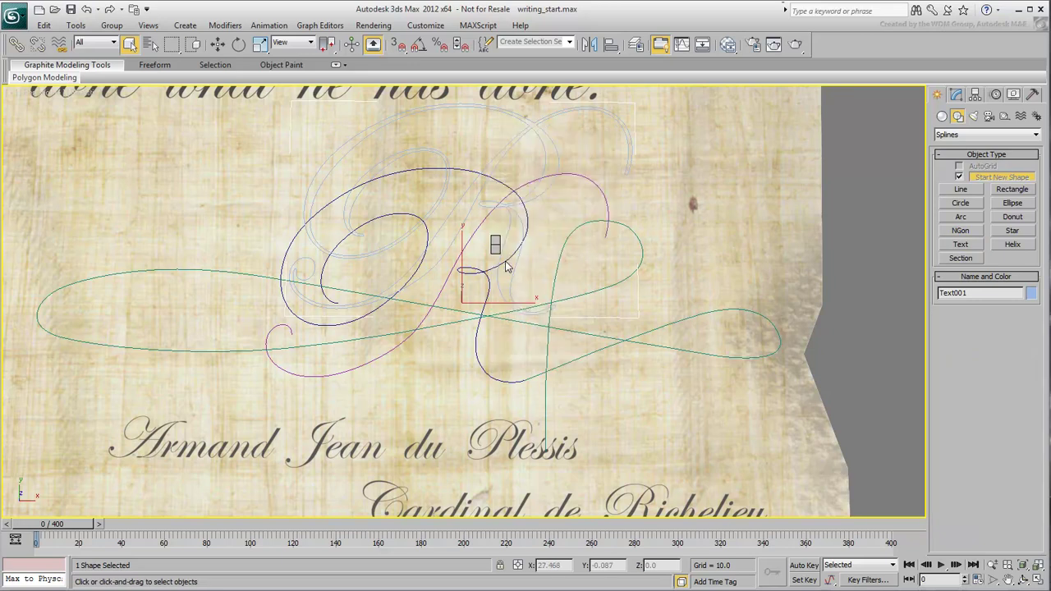
{"action": "left_click_drag", "start_coordinate": [484, 282], "coordinate": [464, 353]}
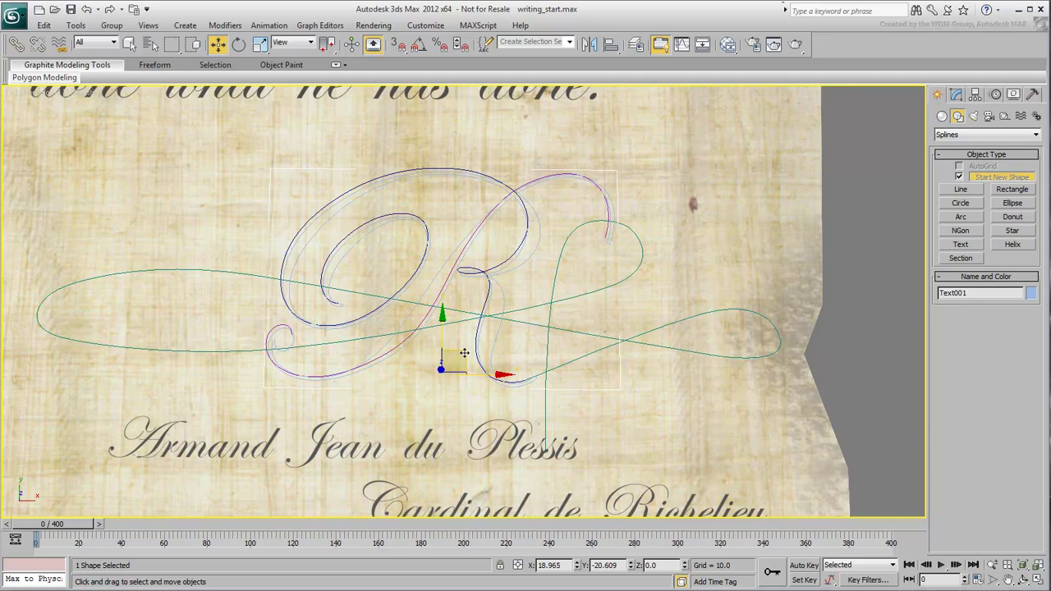
Set the R text's object color to black and nudge it to align with the signature curves
{"action": "left_click", "coordinate": [1030, 294]}
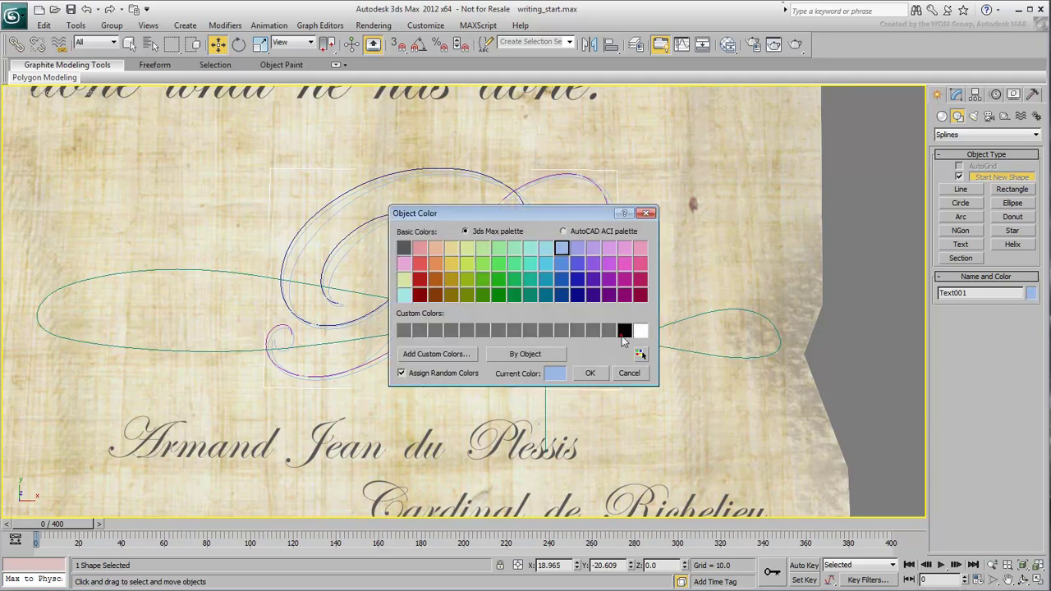
{"action": "left_click", "coordinate": [584, 372]}
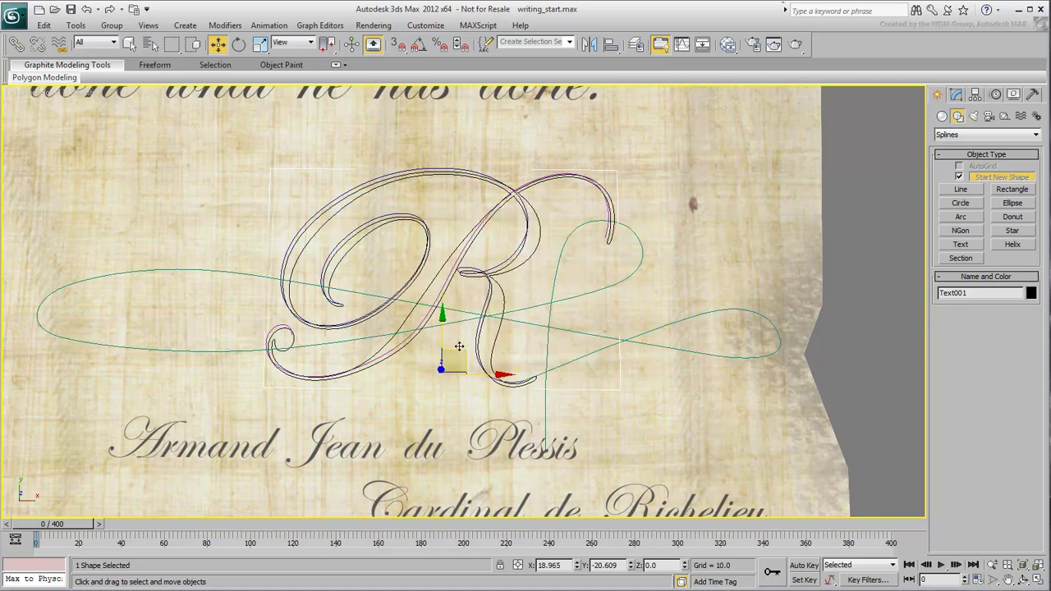
{"action": "left_click_drag", "start_coordinate": [462, 353], "coordinate": [460, 349]}
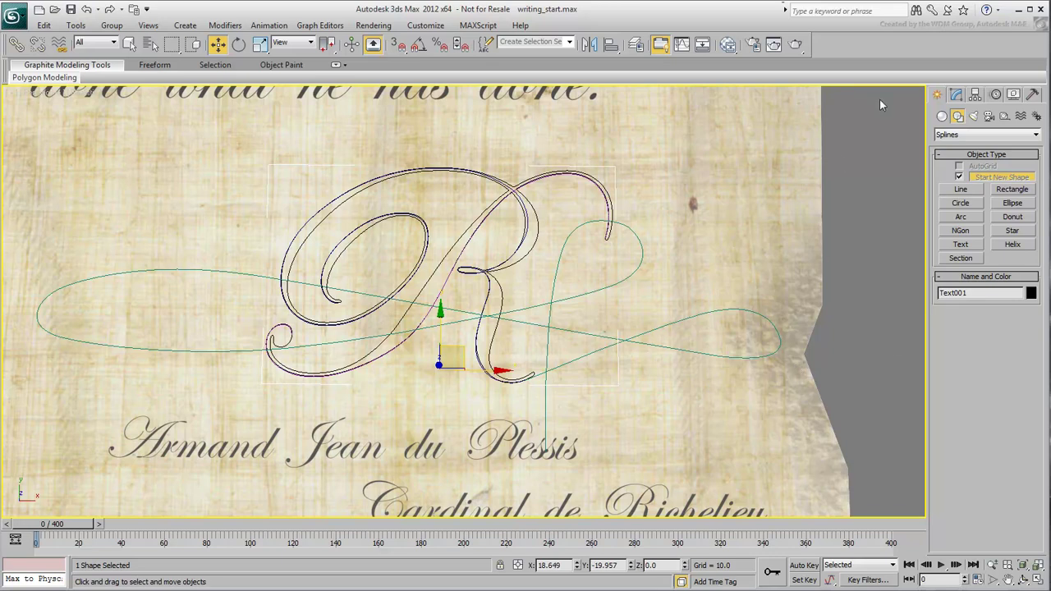
Convert the R text shape to an Editable Spline
{"action": "left_click", "coordinate": [956, 94]}
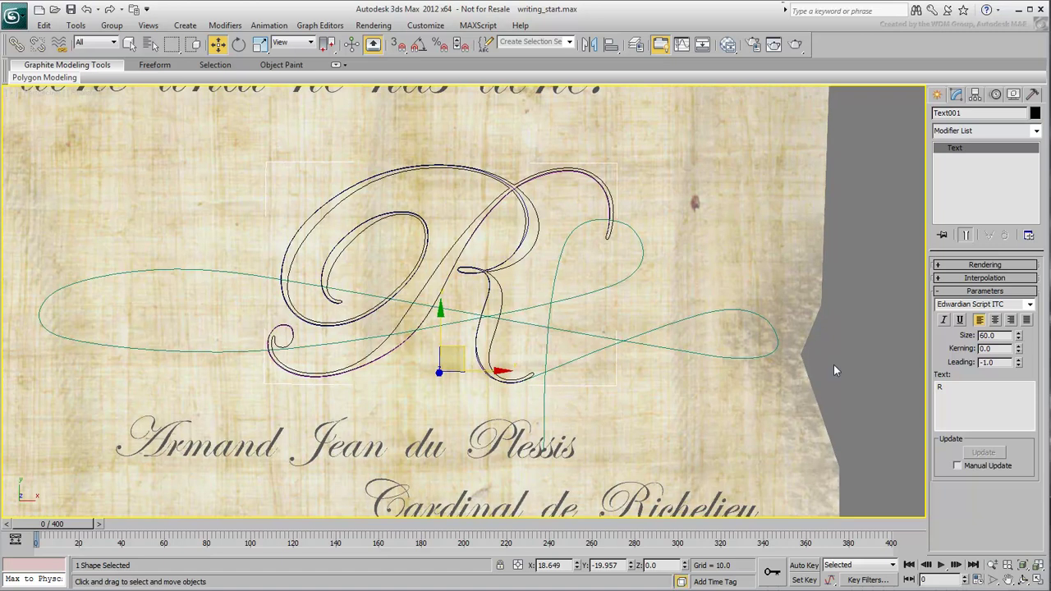
{"action": "right_click", "coordinate": [485, 283]}
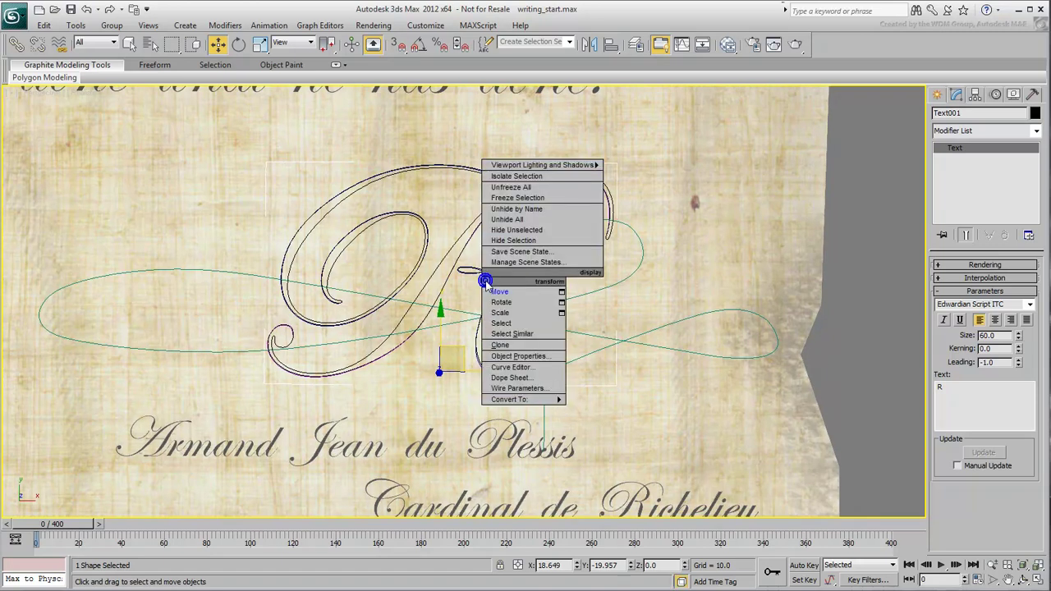
{"action": "mouse_move", "coordinate": [511, 400]}
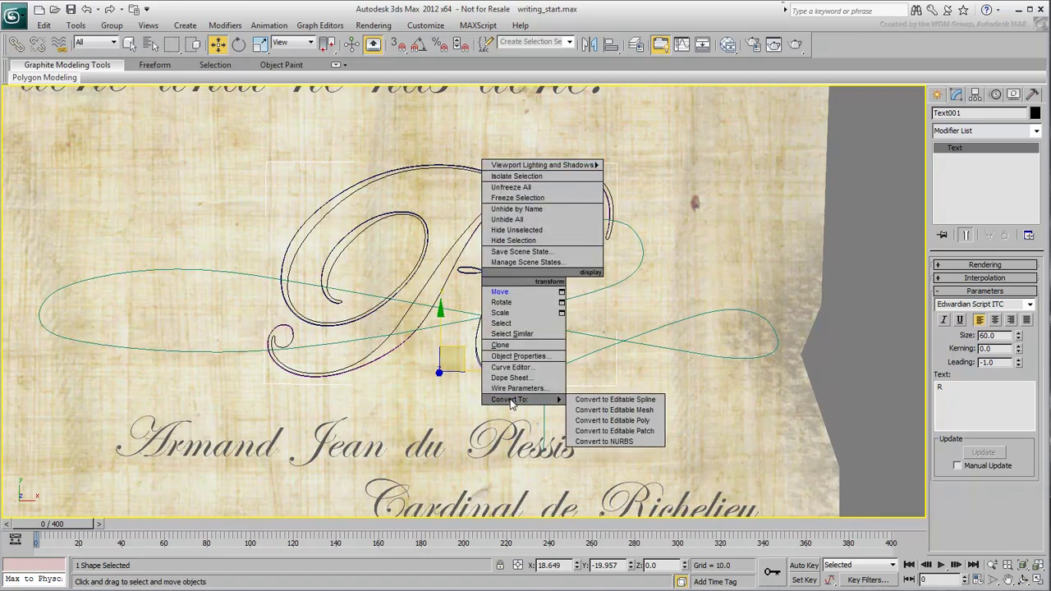
{"action": "left_click", "coordinate": [632, 400]}
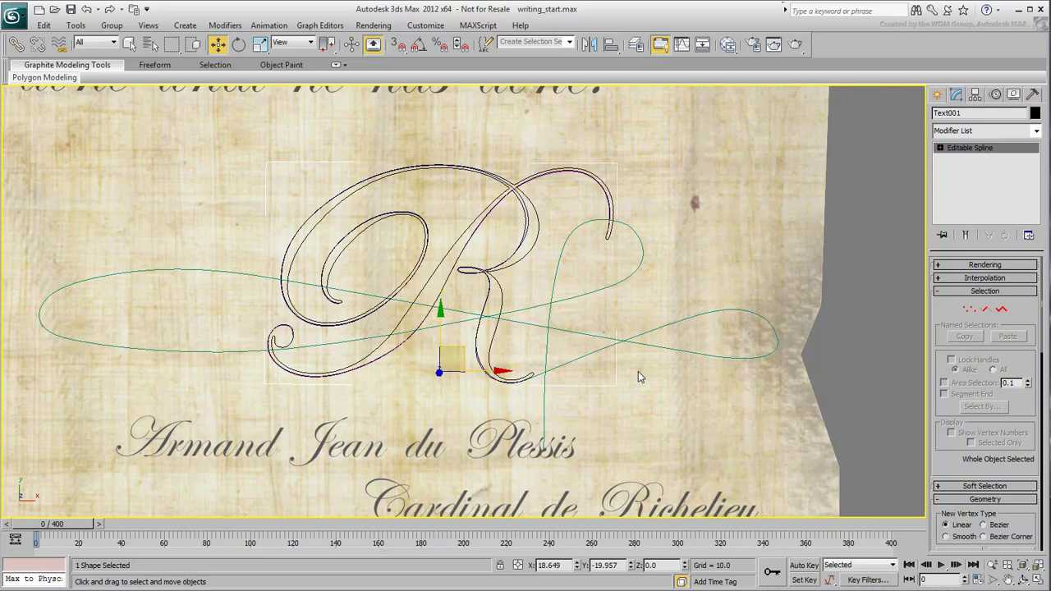
At segment level, delete the two short segments closing the tip of the R outline's upper-right tail
{"action": "middle_click_drag", "start_coordinate": [615, 263], "coordinate": [548, 320]}
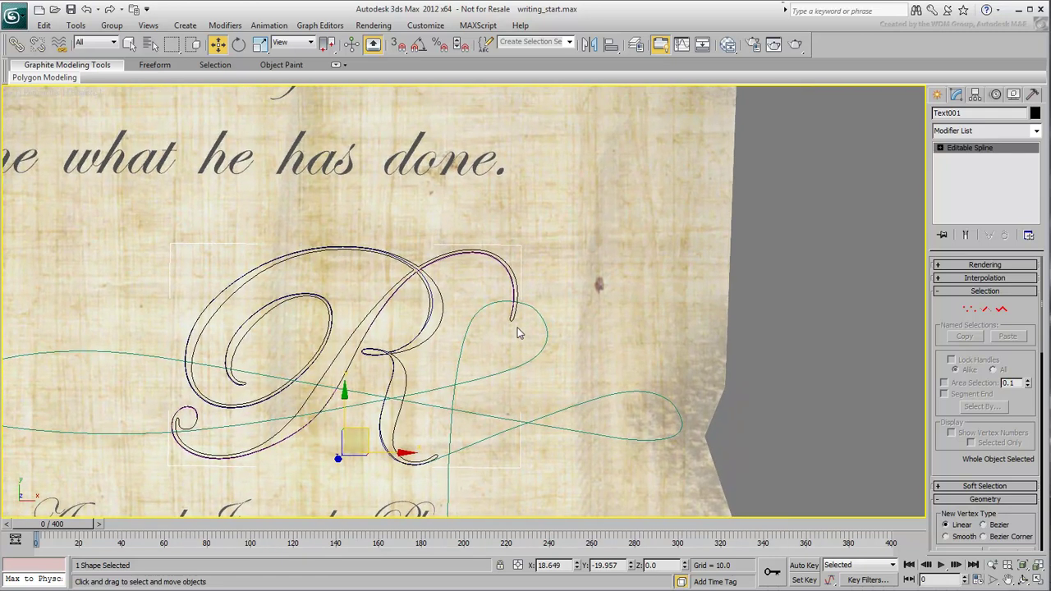
{"action": "scroll", "coordinate": [517, 332], "scroll_direction": "up", "scroll_amount": 10}
{"action": "middle_click_drag", "start_coordinate": [533, 253], "coordinate": [531, 301]}
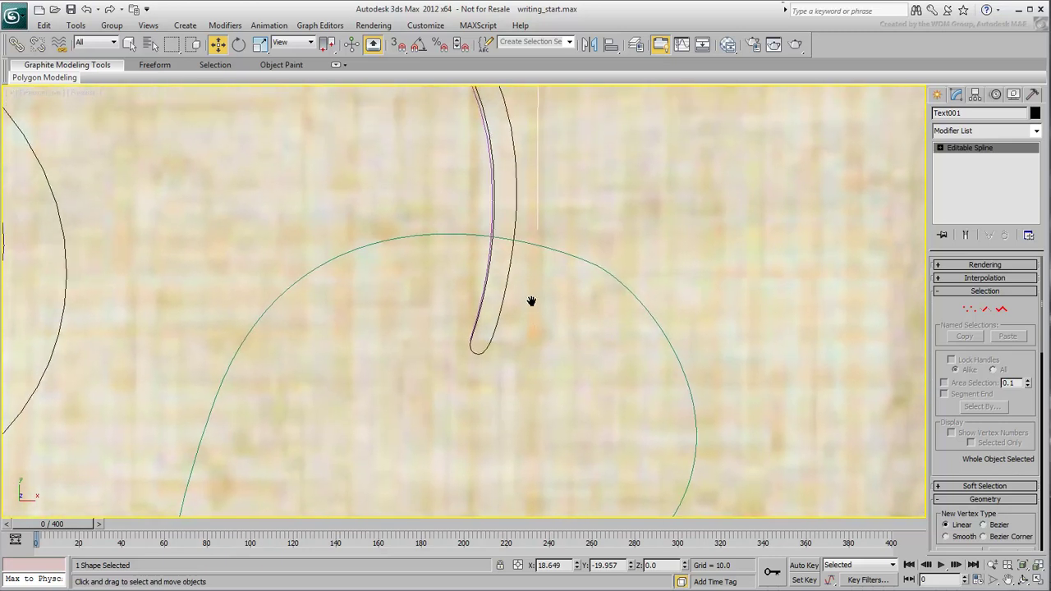
{"action": "left_click", "coordinate": [984, 308]}
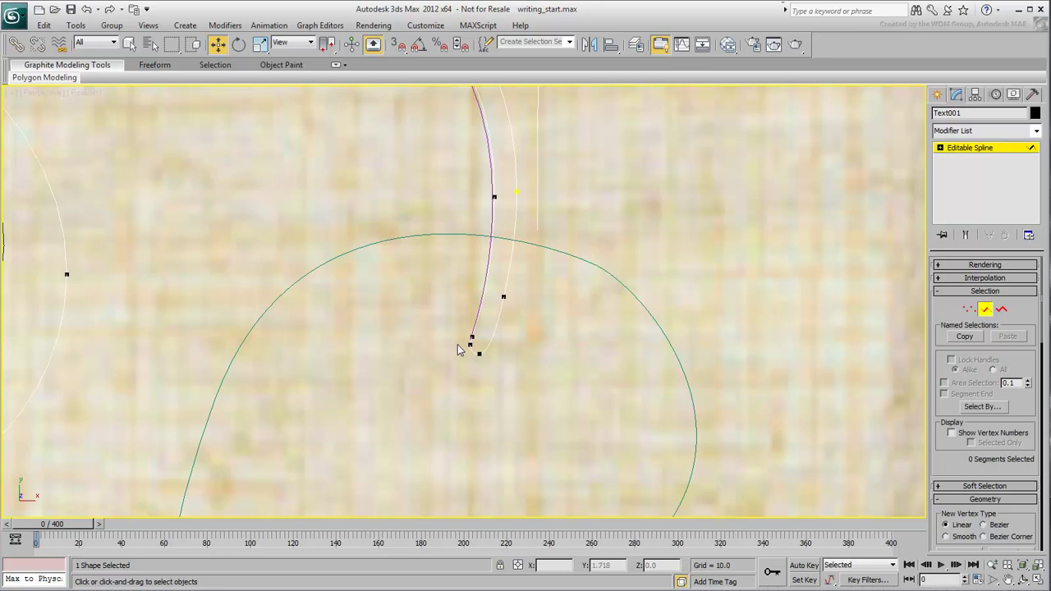
{"action": "left_click_drag", "start_coordinate": [465, 342], "coordinate": [473, 368]}
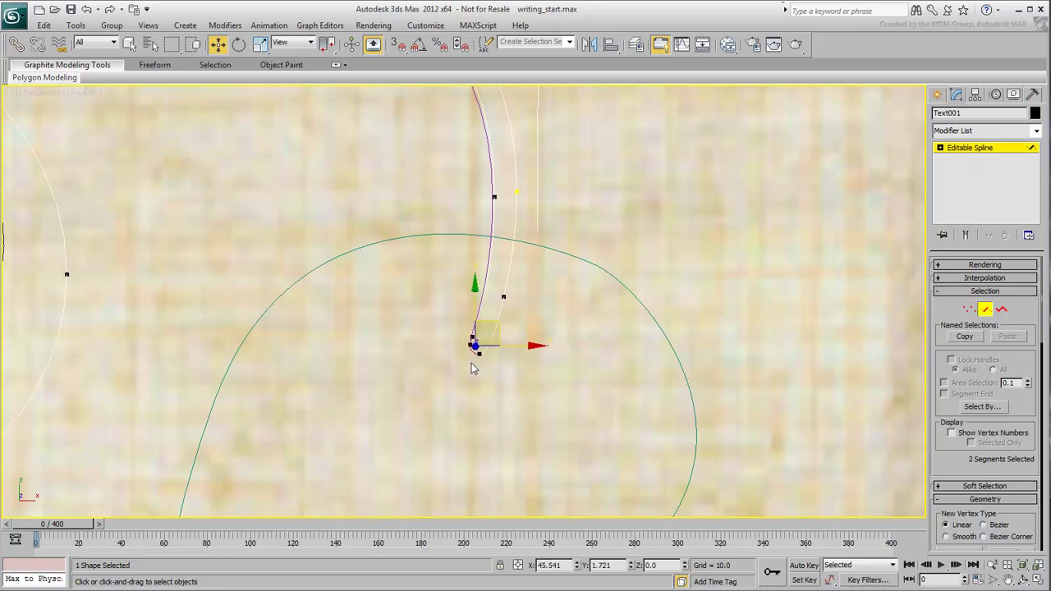
{"action": "left_click", "coordinate": [525, 407]}
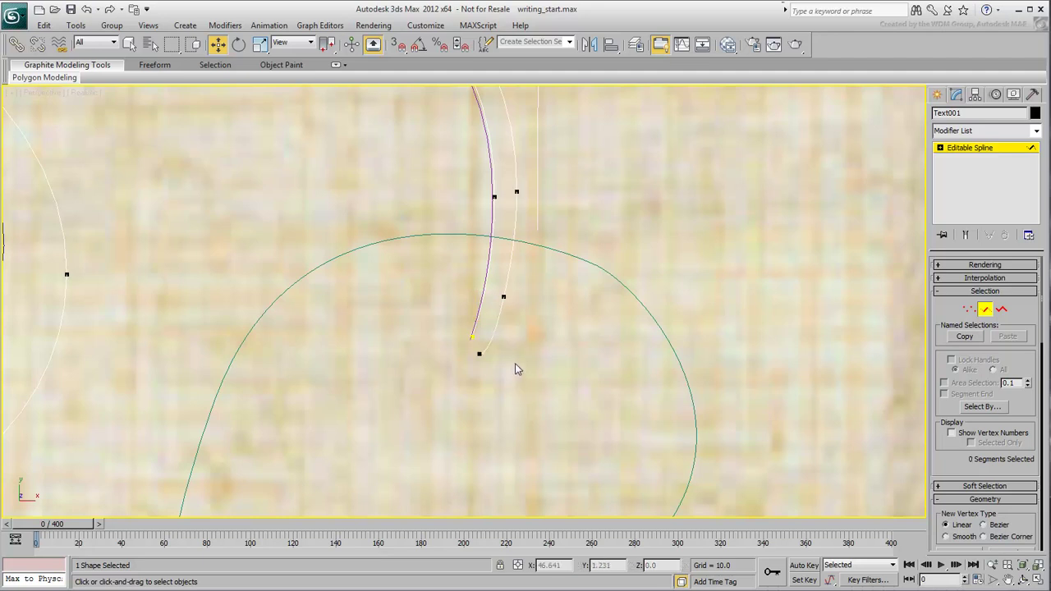
{"action": "scroll", "coordinate": [515, 335], "scroll_direction": "up", "scroll_amount": 2}
{"action": "scroll", "coordinate": [514, 331], "scroll_direction": "down", "scroll_amount": 10}
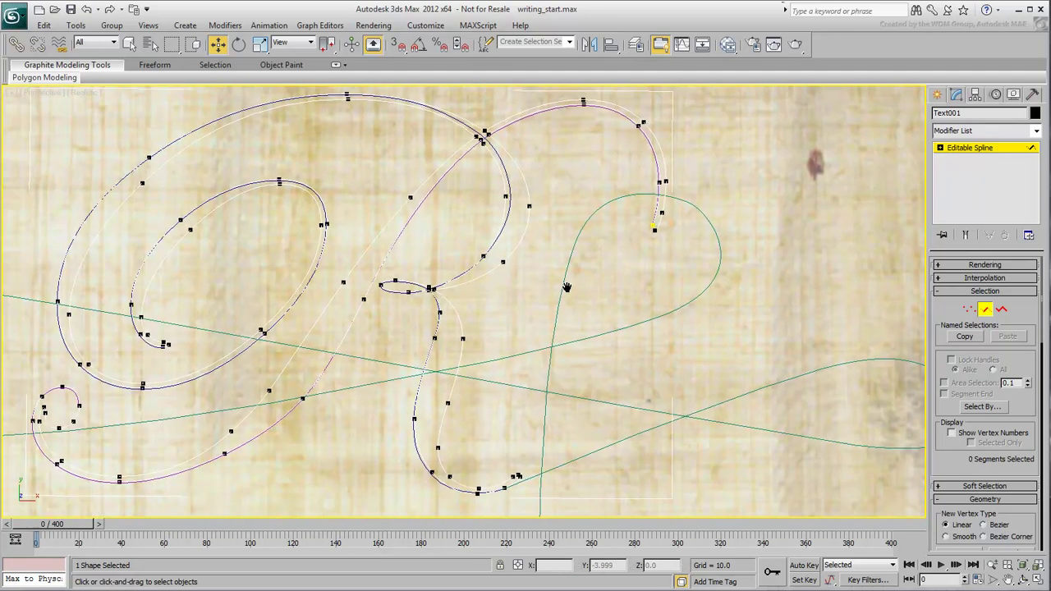
Delete the four segments forming the inner curve of the R outline's lower-left curl
{"action": "scroll", "coordinate": [254, 370], "scroll_direction": "up", "scroll_amount": 2}
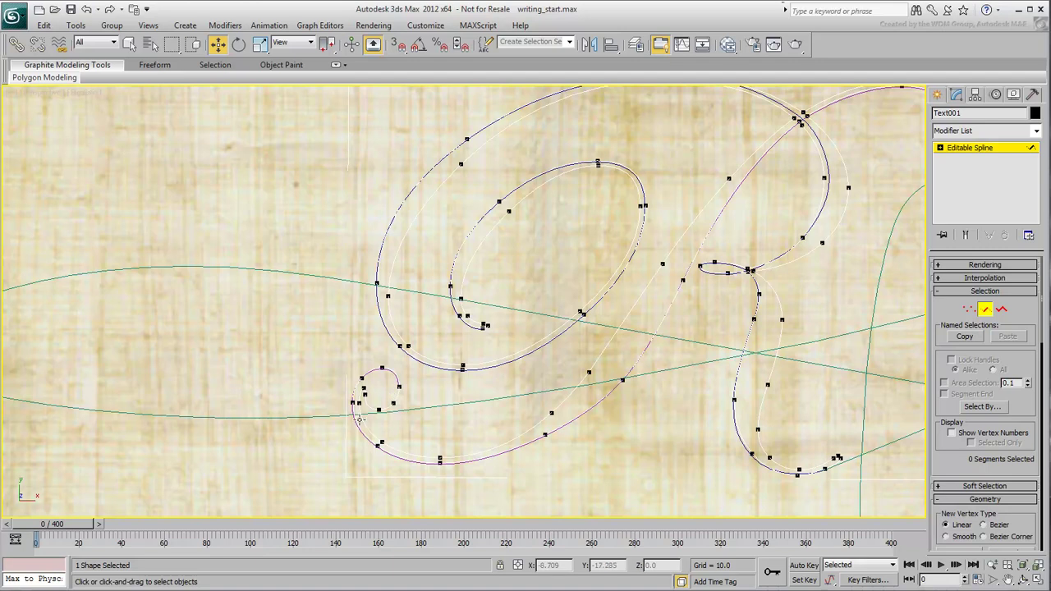
{"action": "scroll", "coordinate": [360, 417], "scroll_direction": "up", "scroll_amount": 1}
{"action": "scroll", "coordinate": [359, 421], "scroll_direction": "up", "scroll_amount": 3}
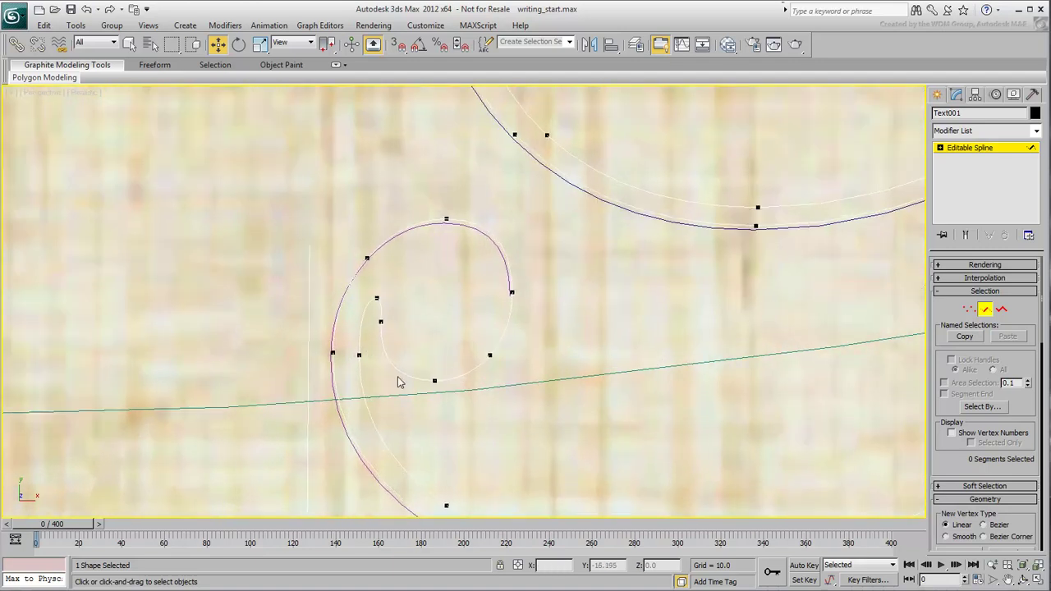
{"action": "left_click_drag", "start_coordinate": [527, 416], "coordinate": [380, 319]}
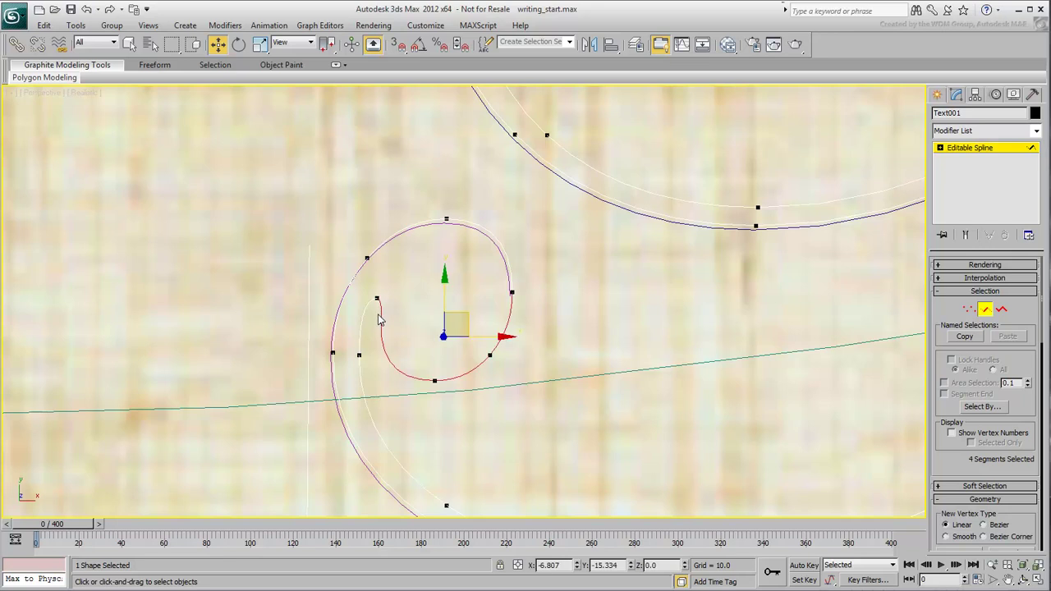
{"action": "left_click", "coordinate": [541, 403]}
{"action": "key", "text": "z"}
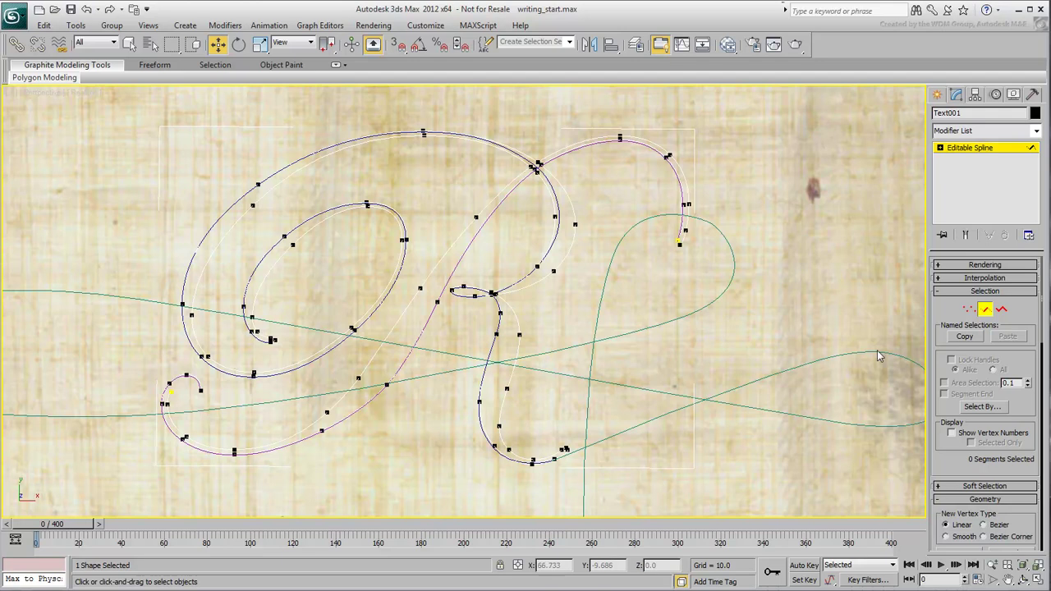
At vertex level, break the two outline vertices where the R's large upper loop meets the diagonal stem and tail
{"action": "left_click", "coordinate": [1001, 309]}
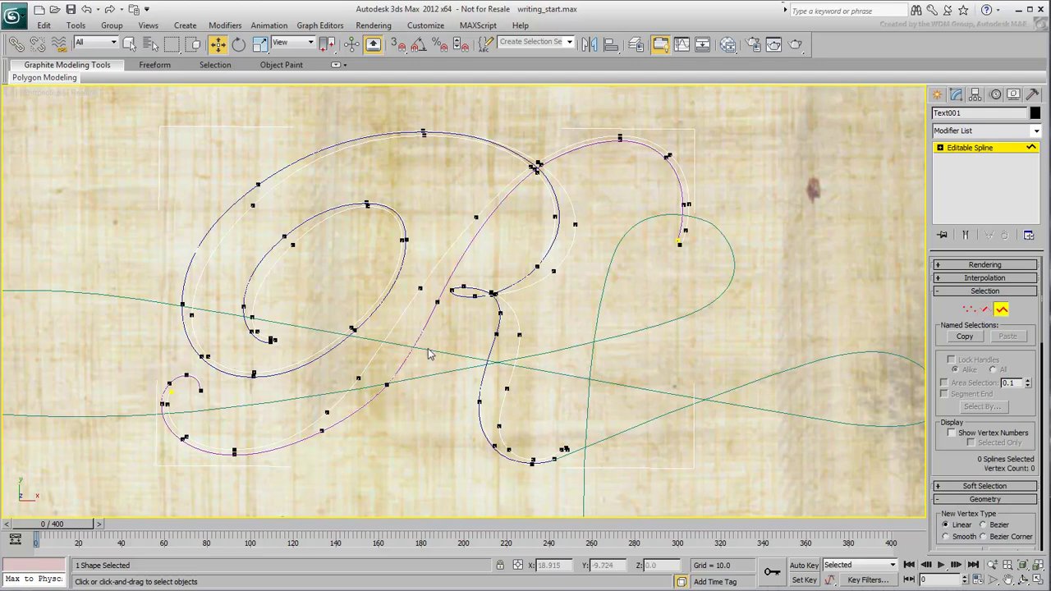
{"action": "left_click", "coordinate": [529, 161]}
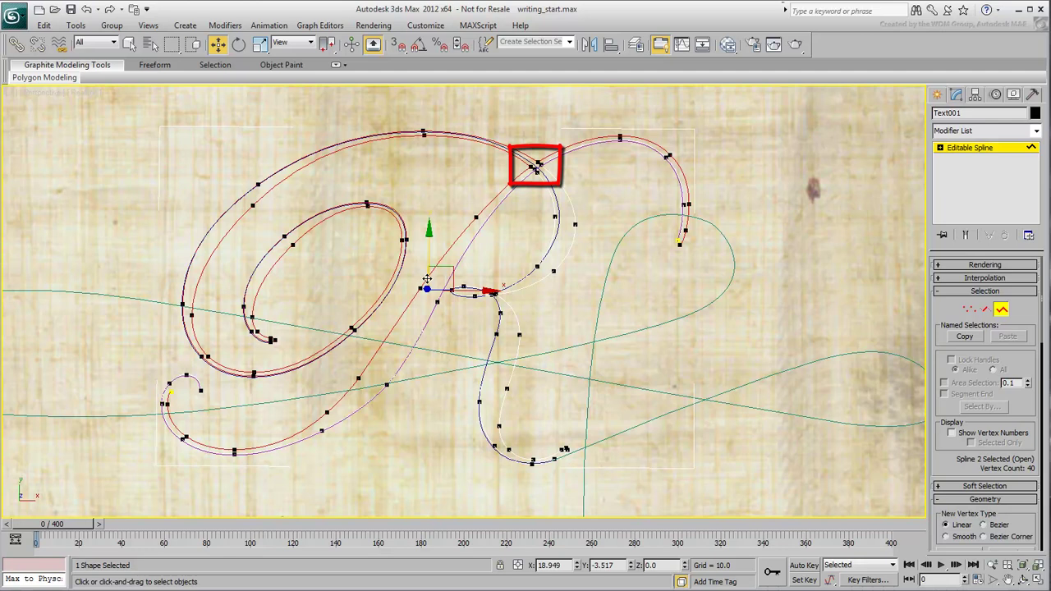
{"action": "scroll", "coordinate": [531, 165], "scroll_direction": "up", "scroll_amount": 5}
{"action": "left_click", "coordinate": [968, 308]}
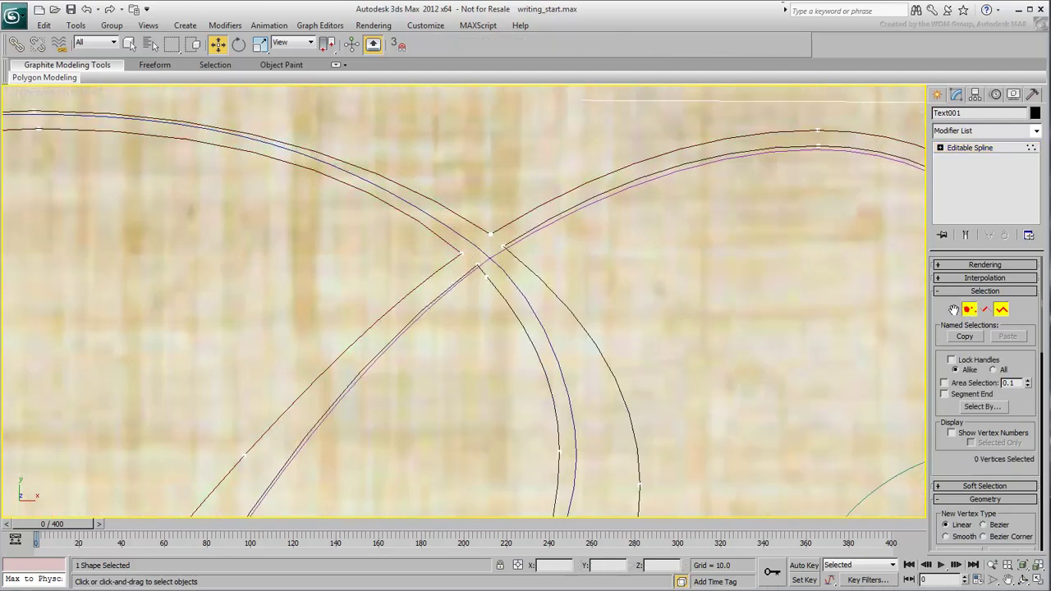
{"action": "left_click_drag", "start_coordinate": [436, 169], "coordinate": [498, 261]}
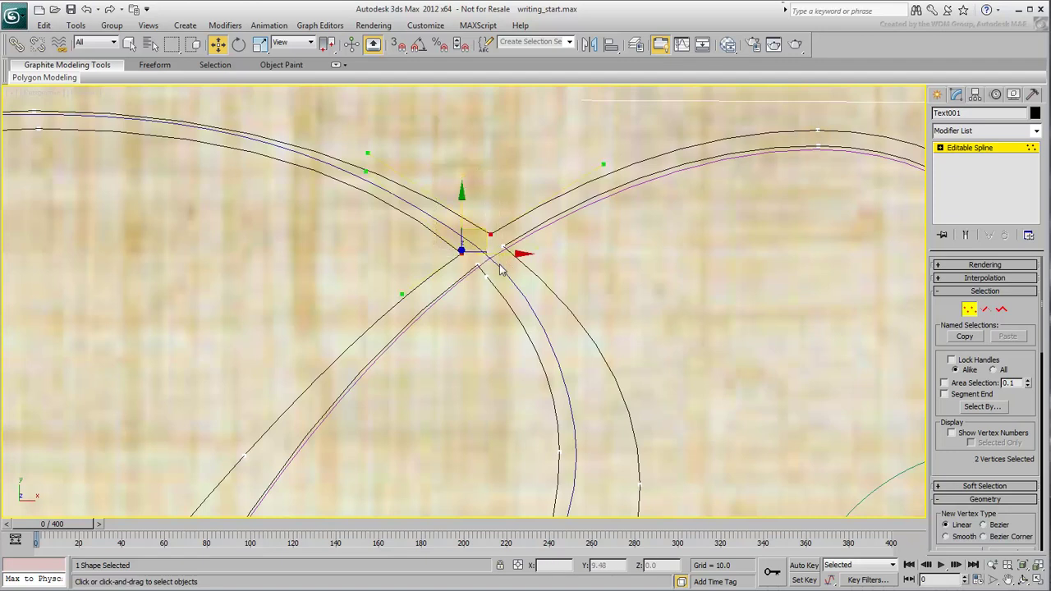
{"action": "left_click_drag", "start_coordinate": [1034, 401], "coordinate": [1021, 319]}
{"action": "left_click", "coordinate": [1010, 447]}
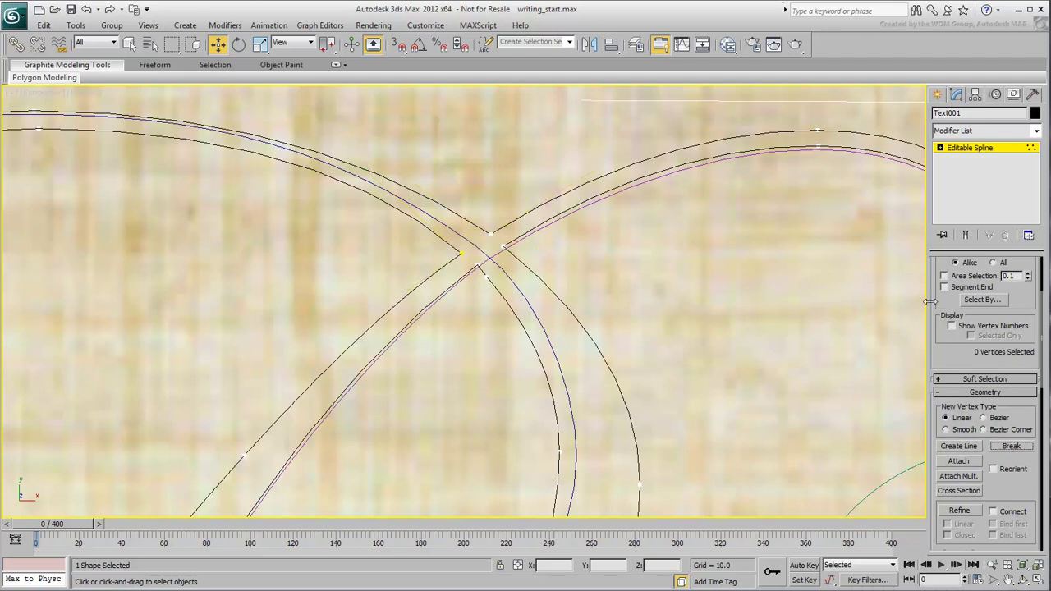
Widen the command panel to two columns and delete the two redundant splines doubling the R's diagonal stem and upper-right tail
{"action": "left_click_drag", "start_coordinate": [928, 302], "coordinate": [900, 308]}
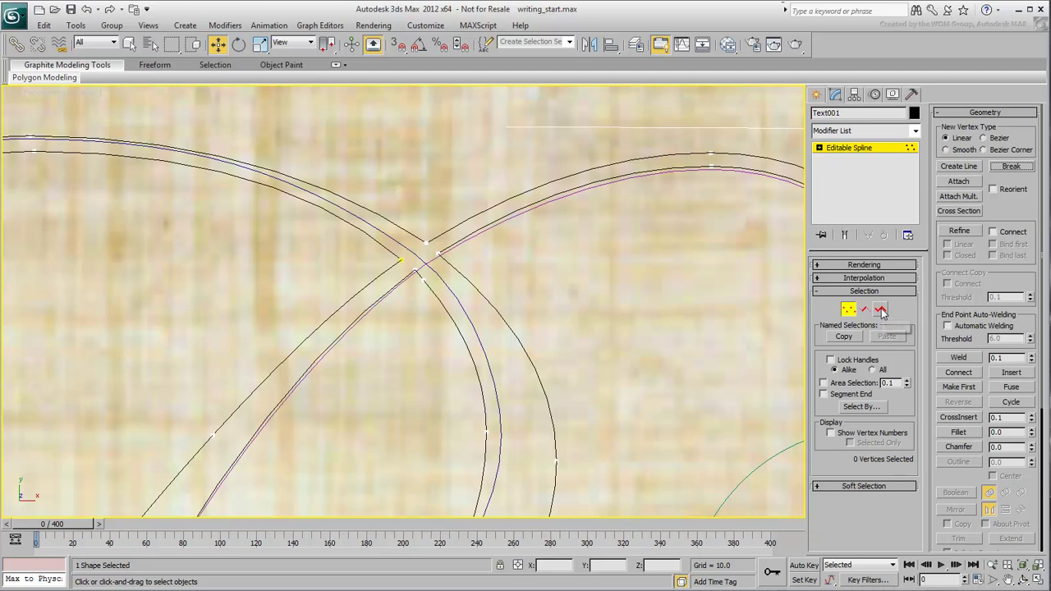
{"action": "left_click", "coordinate": [880, 311]}
{"action": "scroll", "coordinate": [534, 317], "scroll_direction": "down", "scroll_amount": 5}
{"action": "left_click", "coordinate": [442, 211]}
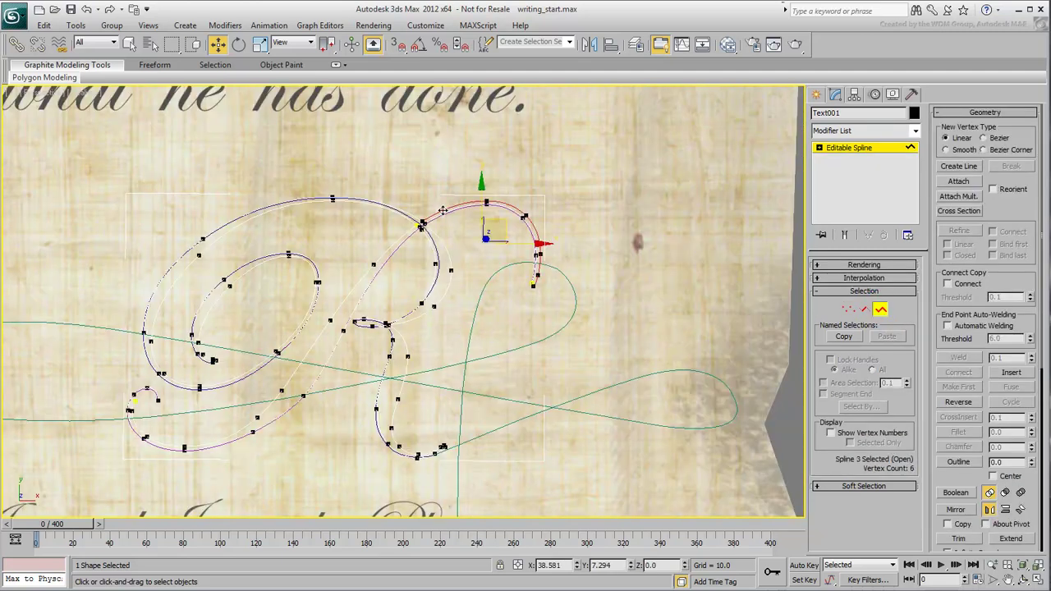
{"action": "left_click", "coordinate": [395, 241]}
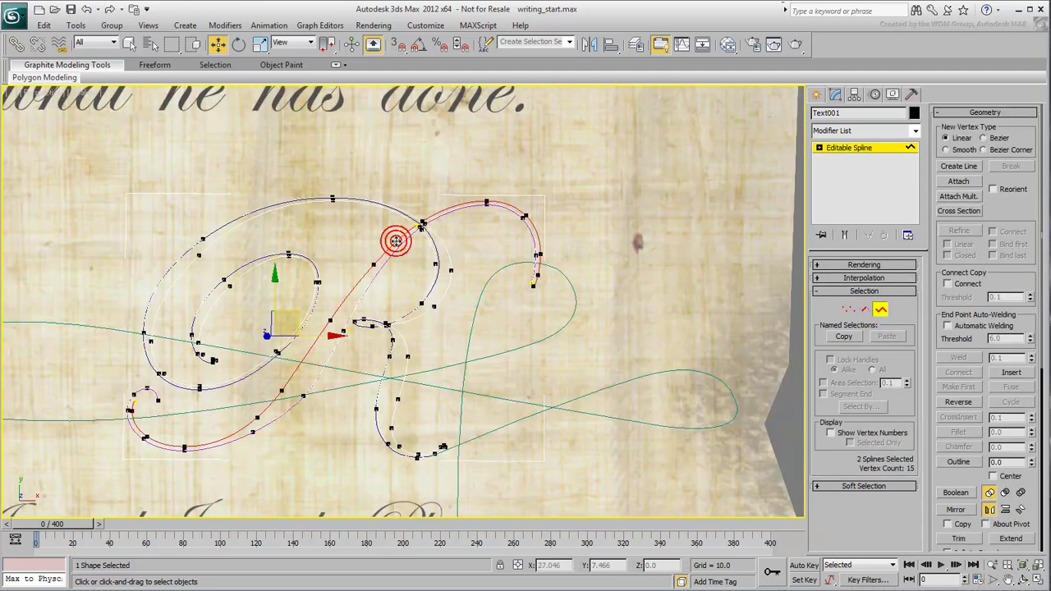
{"action": "left_click", "coordinate": [479, 288]}
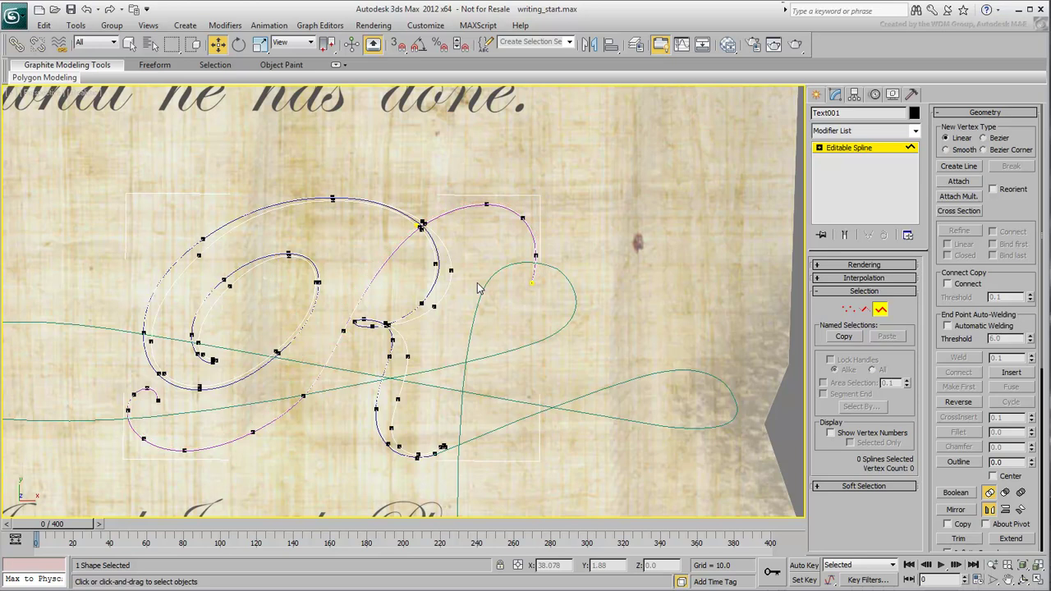
At segment level, delete the short segment linking the diagonal stem to the bowl's inner outline at the crossing
{"action": "left_click", "coordinate": [384, 262]}
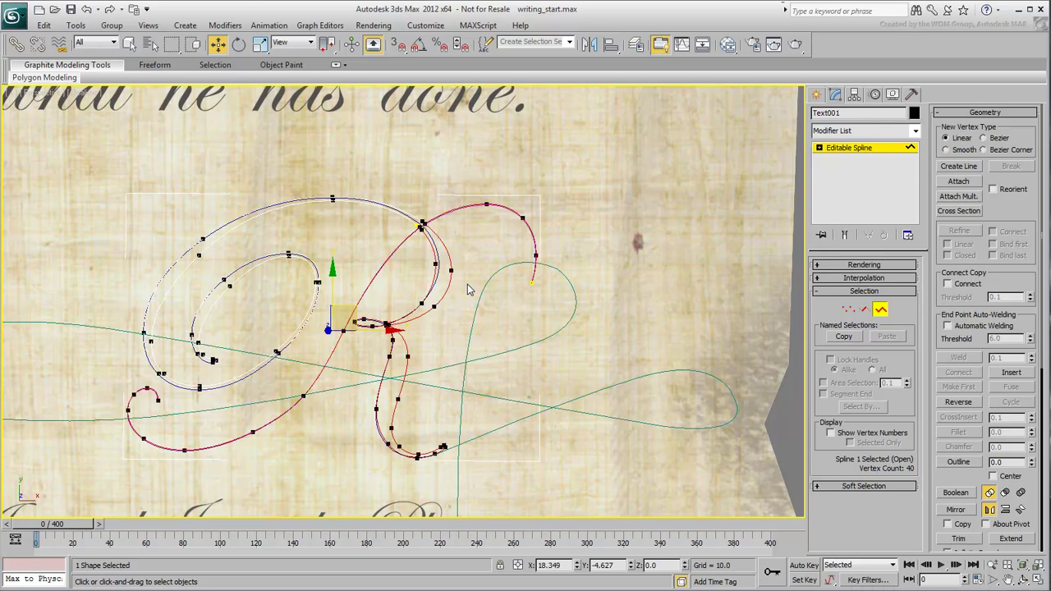
{"action": "middle_click_drag", "start_coordinate": [467, 284], "coordinate": [400, 283]}
{"action": "scroll", "coordinate": [400, 283], "scroll_direction": "down", "scroll_amount": 2}
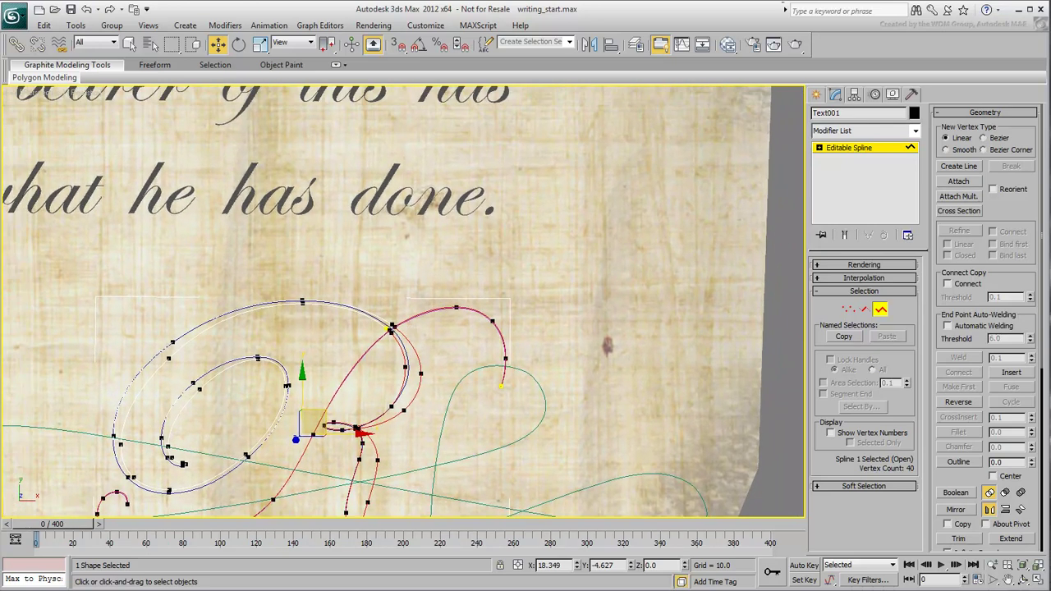
{"action": "scroll", "coordinate": [400, 283], "scroll_direction": "up", "scroll_amount": 5}
{"action": "scroll", "coordinate": [410, 318], "scroll_direction": "up", "scroll_amount": 4}
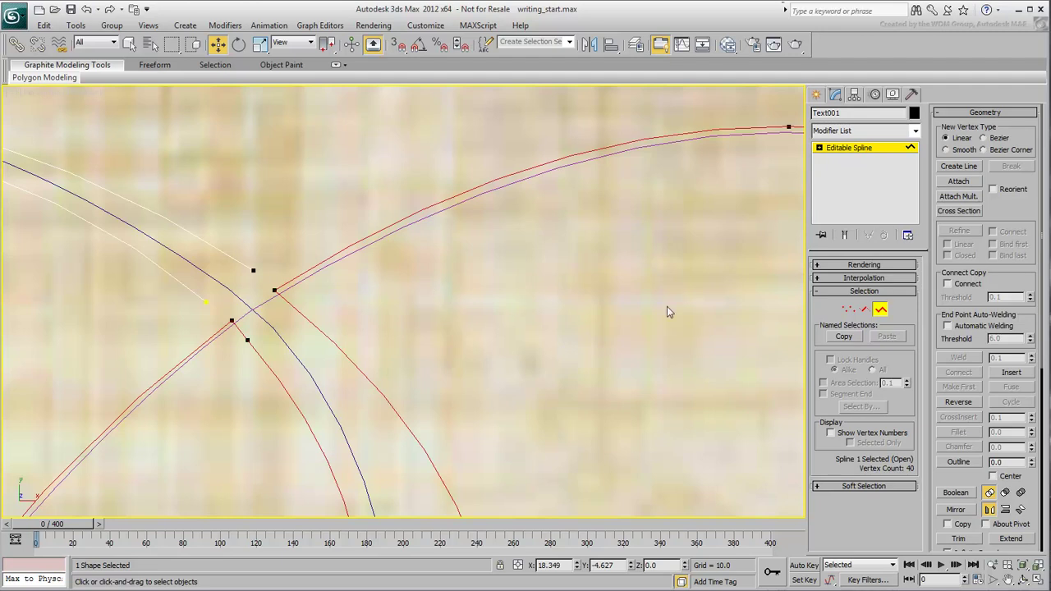
{"action": "left_click", "coordinate": [864, 310]}
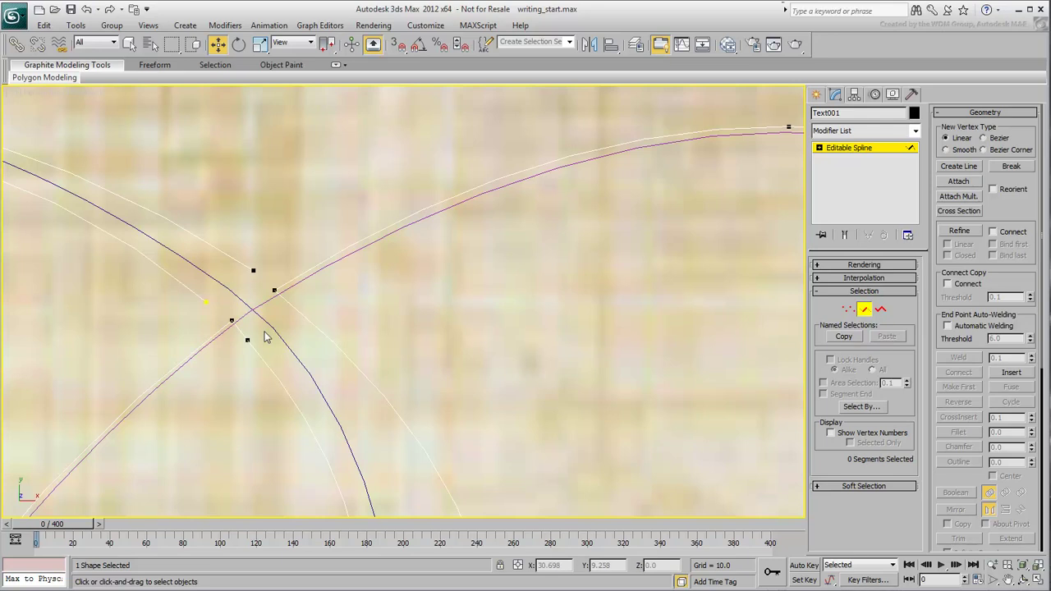
{"action": "left_click", "coordinate": [236, 332]}
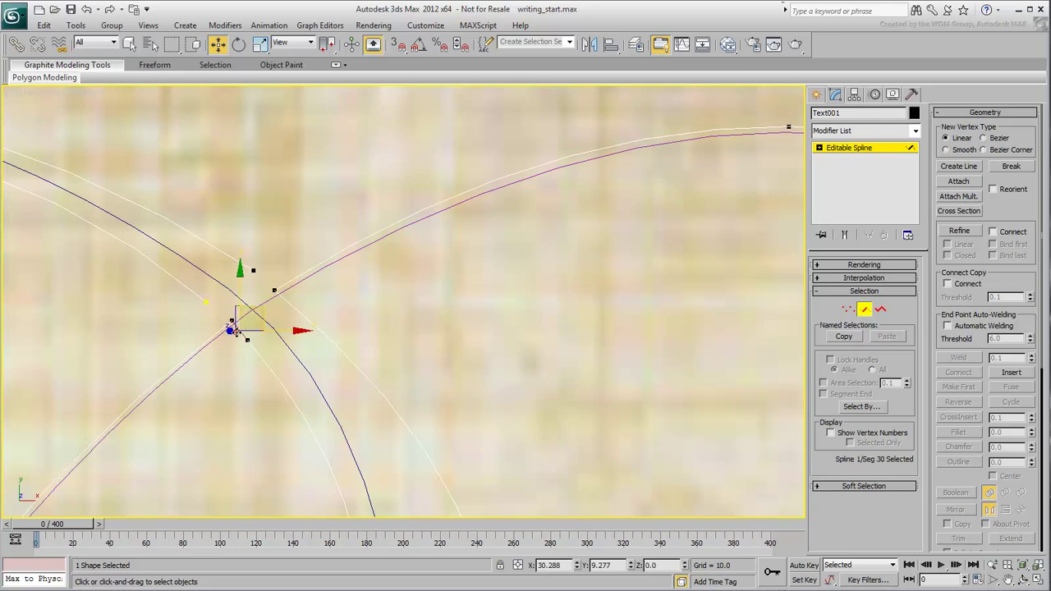
{"action": "left_click", "coordinate": [209, 418]}
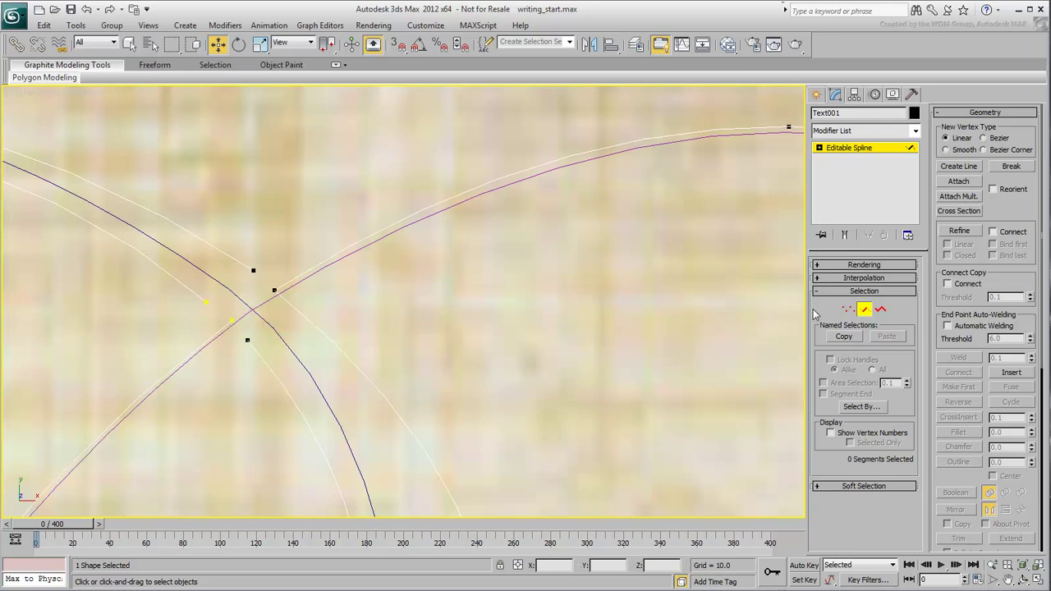
Break the vertex at the crossing that joins the upper-right tail to the bowl's outer outline
{"action": "left_click", "coordinate": [848, 308]}
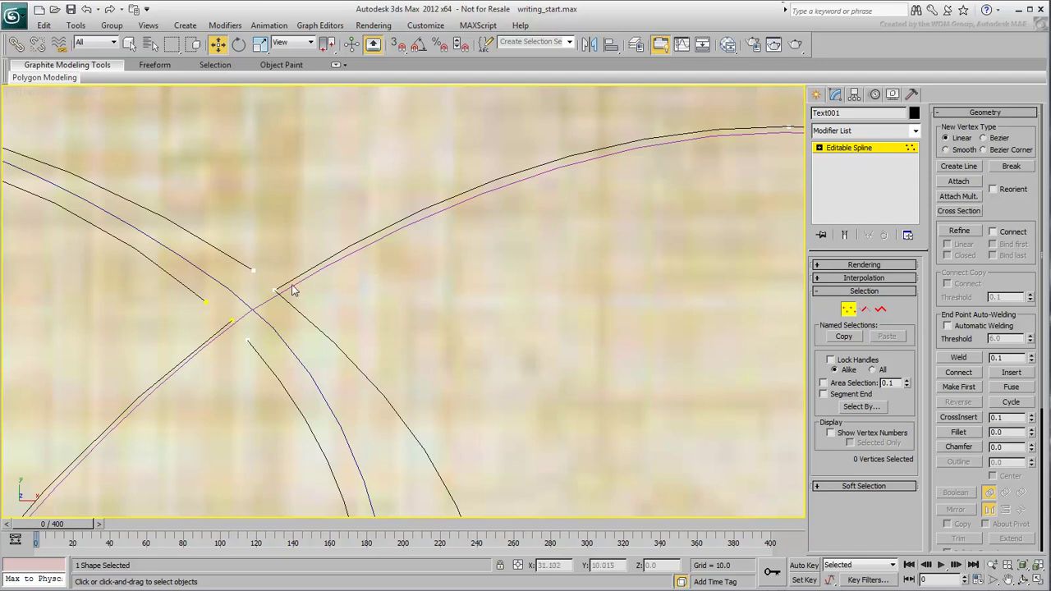
{"action": "left_click", "coordinate": [263, 289]}
{"action": "left_click_drag", "start_coordinate": [259, 293], "coordinate": [278, 290]}
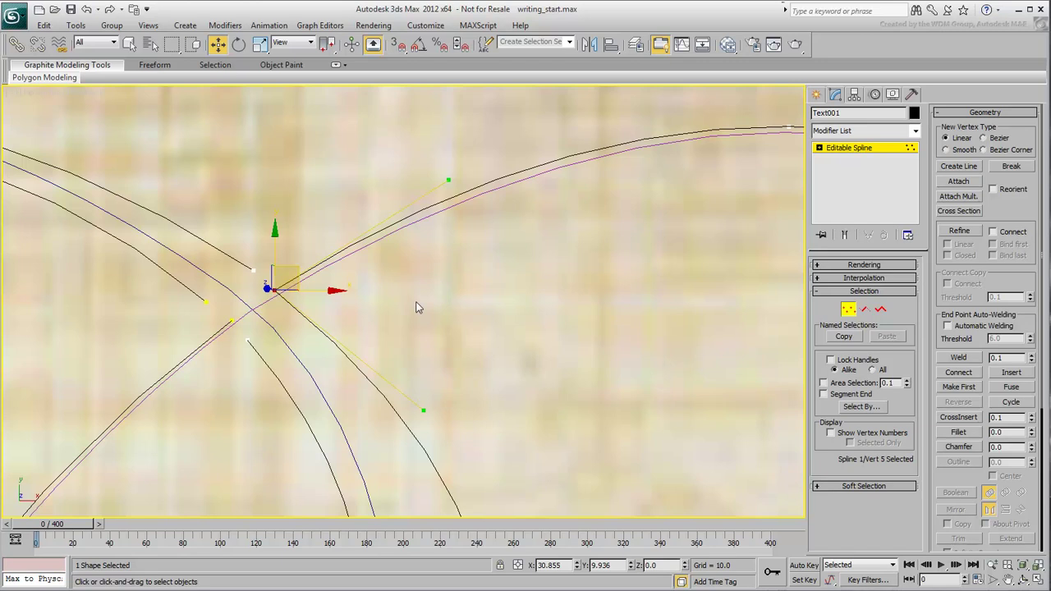
{"action": "left_click", "coordinate": [1011, 167]}
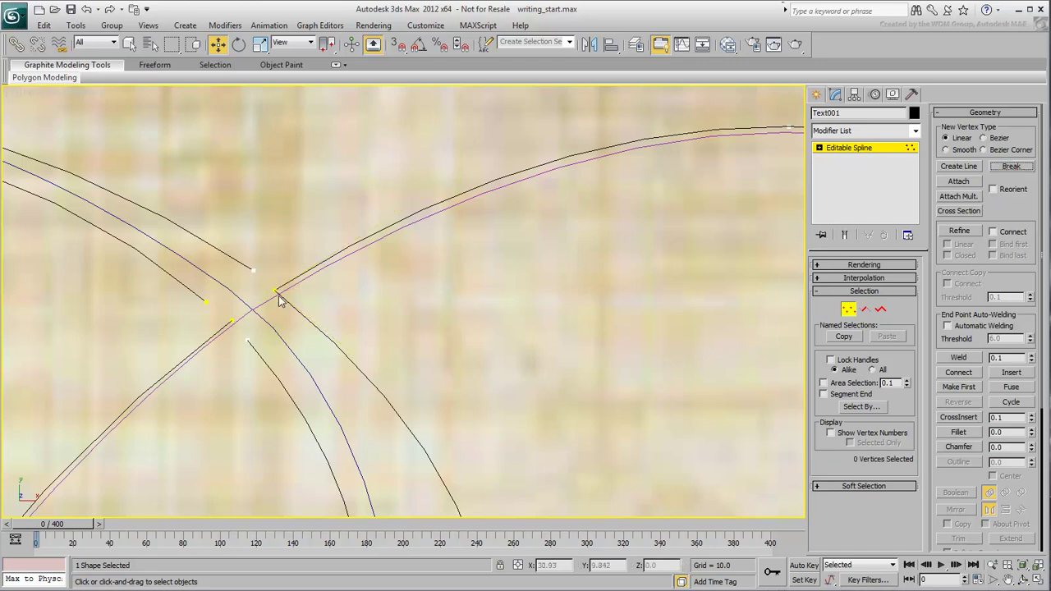
Move the tail's end vertex onto the diagonal stem's upper end and weld the two vertices with a threshold of 70.1
{"action": "left_click", "coordinate": [275, 290]}
{"action": "left_click_drag", "start_coordinate": [264, 310], "coordinate": [243, 313]}
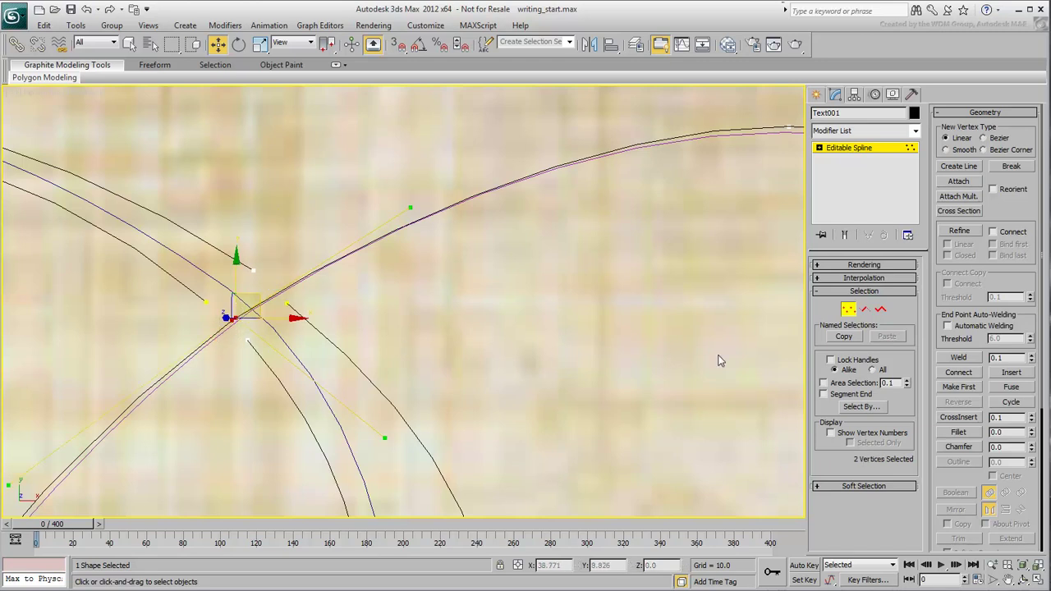
{"action": "left_click_drag", "start_coordinate": [1032, 358], "coordinate": [1033, 312]}
{"action": "left_click", "coordinate": [958, 358]}
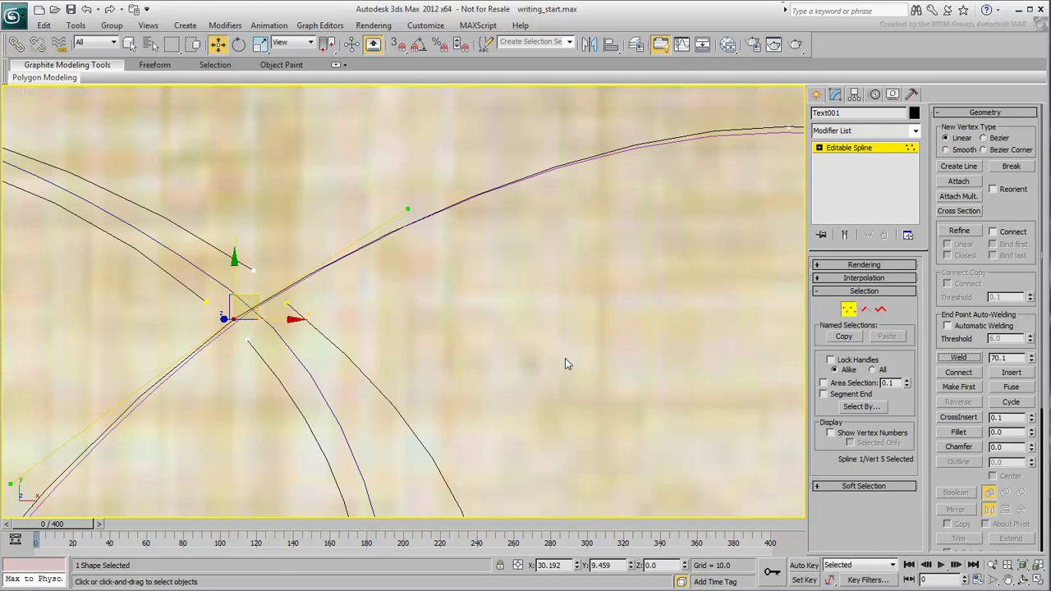
Make the end vertex at the lower-left curl the first vertex of the stem spline
{"action": "scroll", "coordinate": [555, 258], "scroll_direction": "down", "scroll_amount": 5}
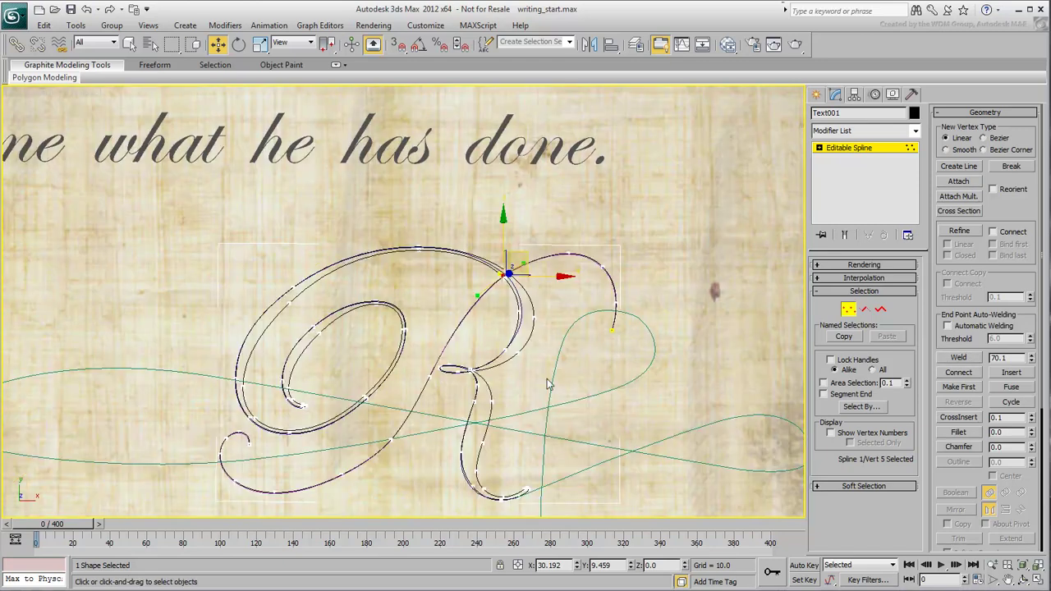
{"action": "scroll", "coordinate": [621, 349], "scroll_direction": "up", "scroll_amount": 5}
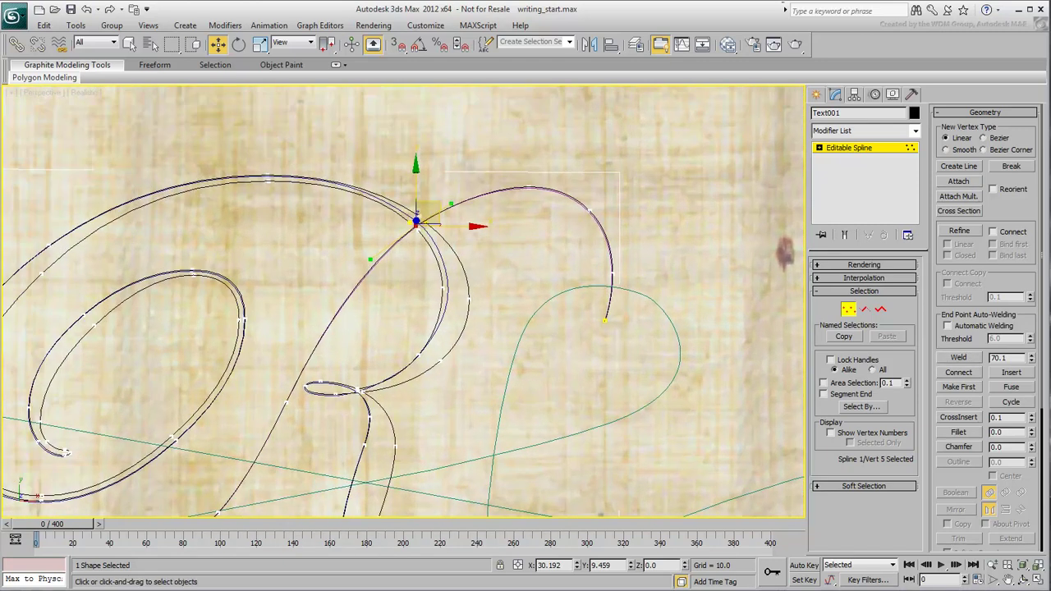
{"action": "left_click_drag", "start_coordinate": [553, 332], "coordinate": [554, 333]}
{"action": "left_click", "coordinate": [600, 348]}
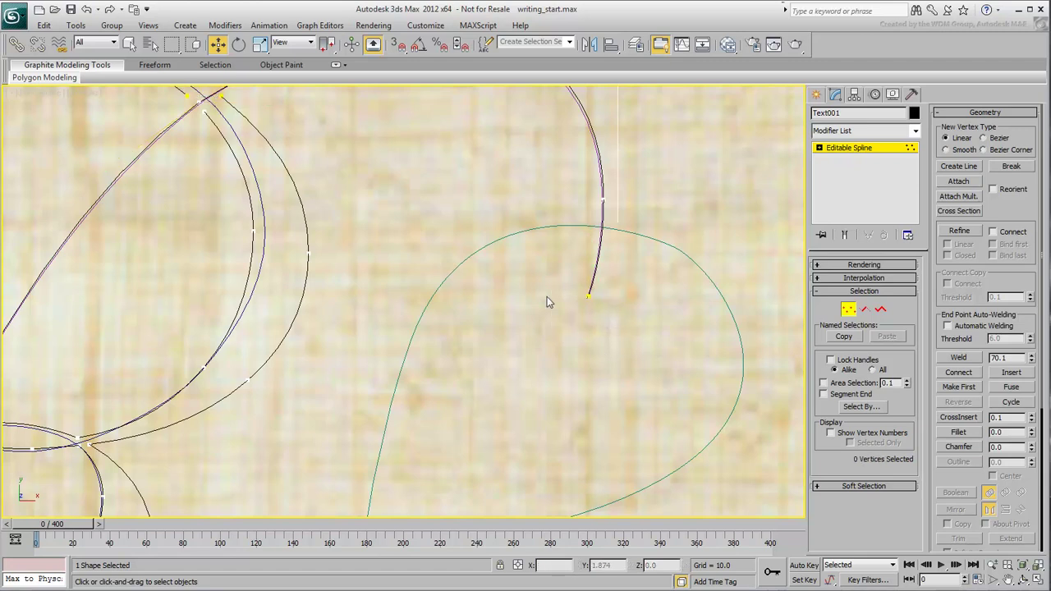
{"action": "scroll", "coordinate": [559, 320], "scroll_direction": "down", "scroll_amount": 5}
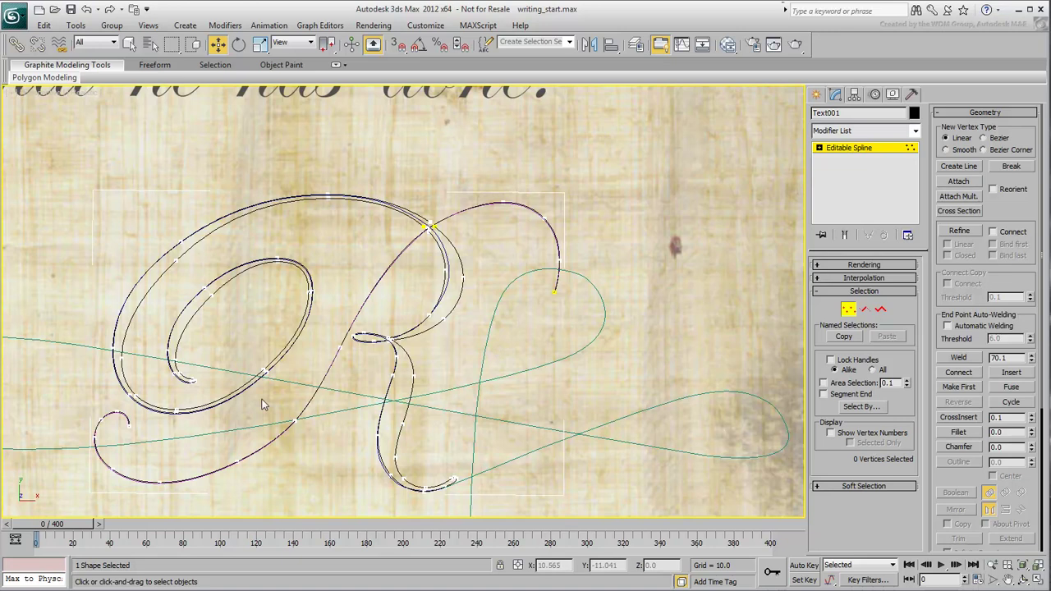
{"action": "left_click", "coordinate": [121, 429]}
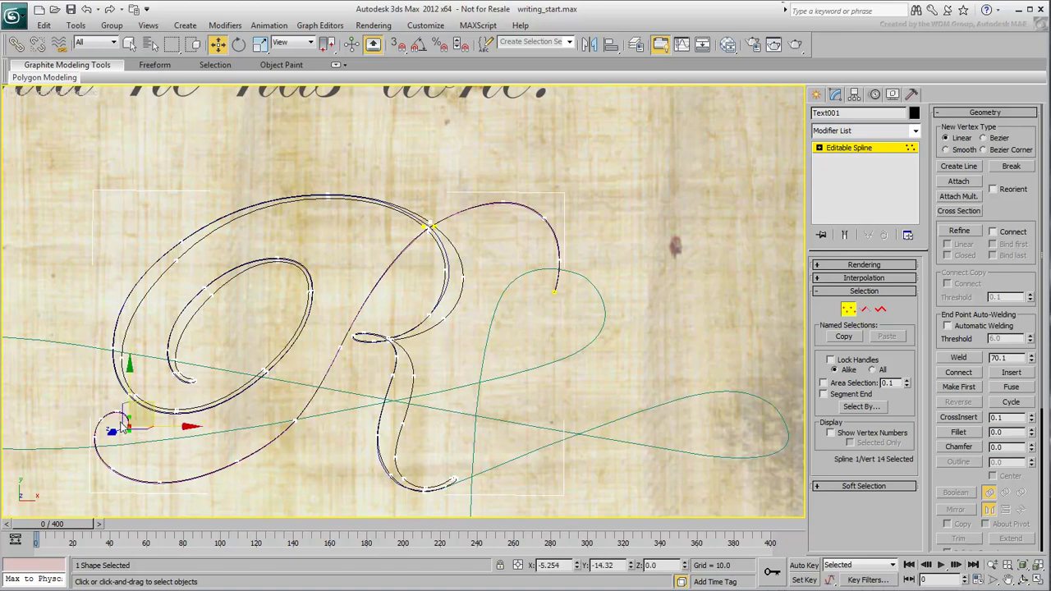
{"action": "left_click", "coordinate": [957, 387]}
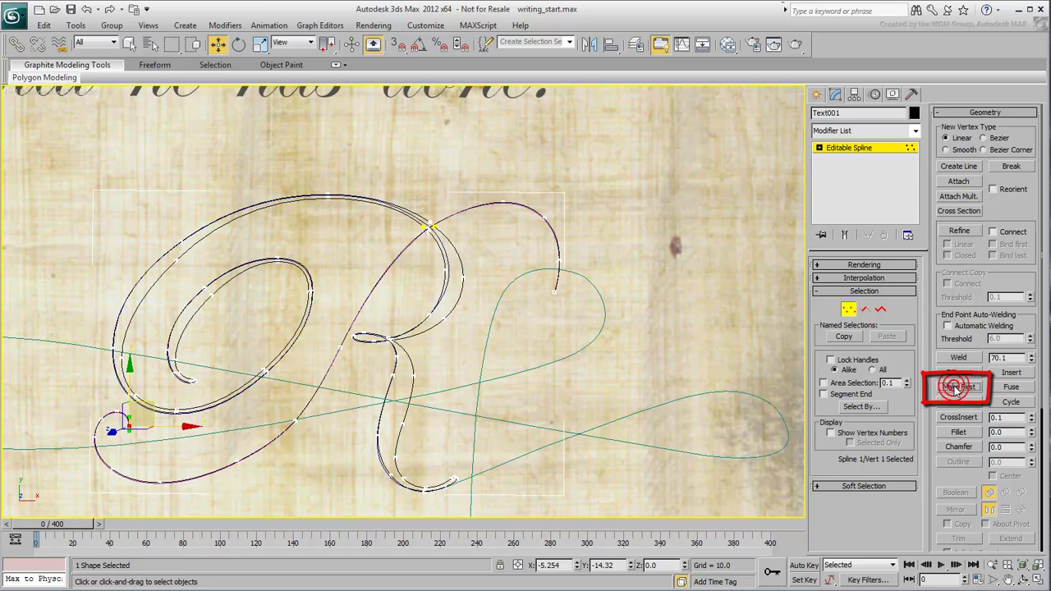
{"action": "left_click", "coordinate": [604, 411]}
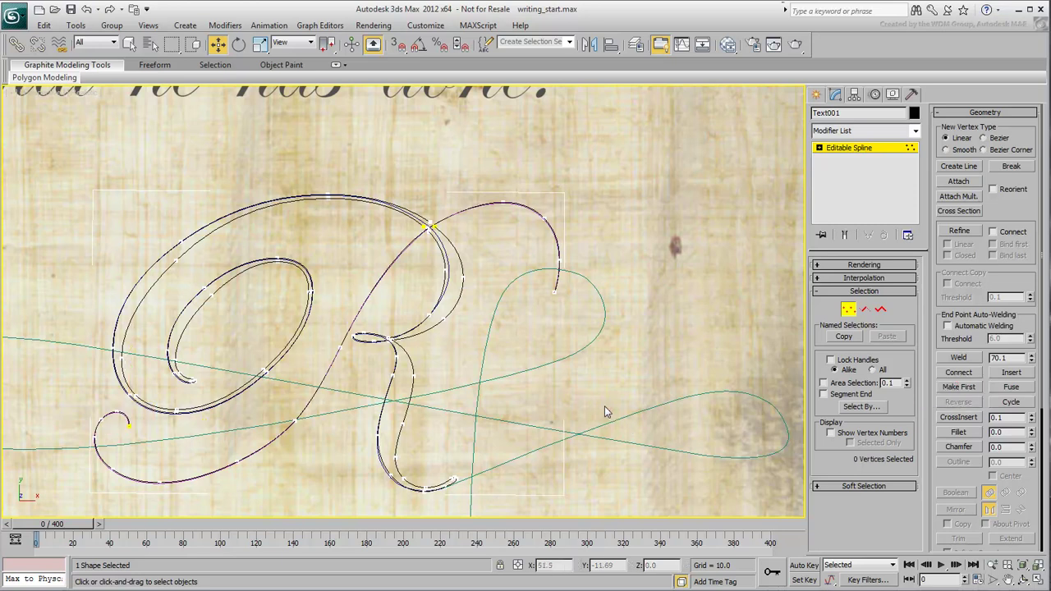
Make the end vertex at the upper-right tail the first vertex of the stem spline
{"action": "left_click", "coordinate": [556, 293]}
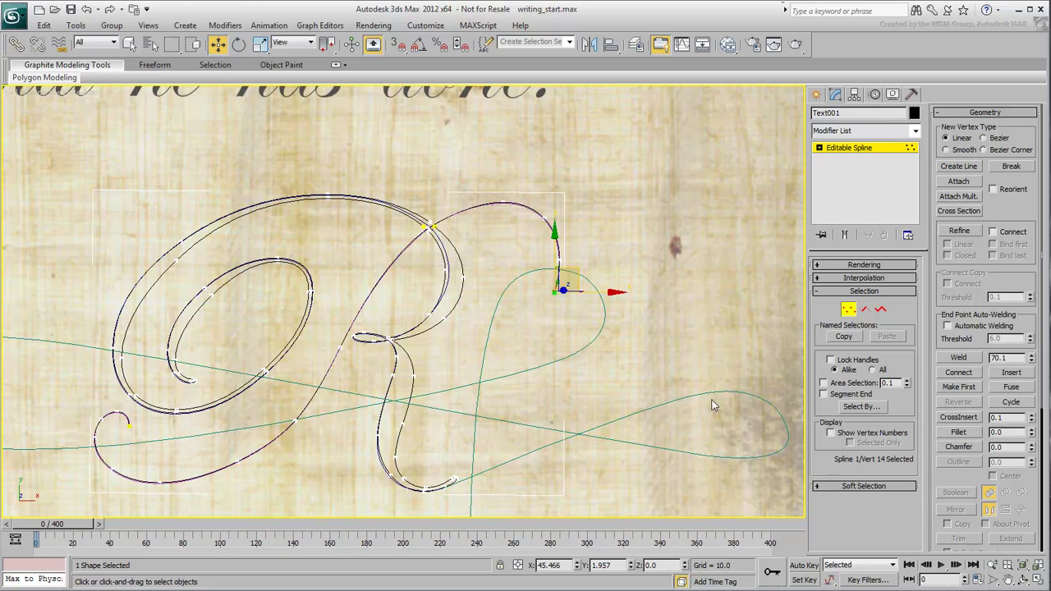
{"action": "left_click", "coordinate": [952, 386]}
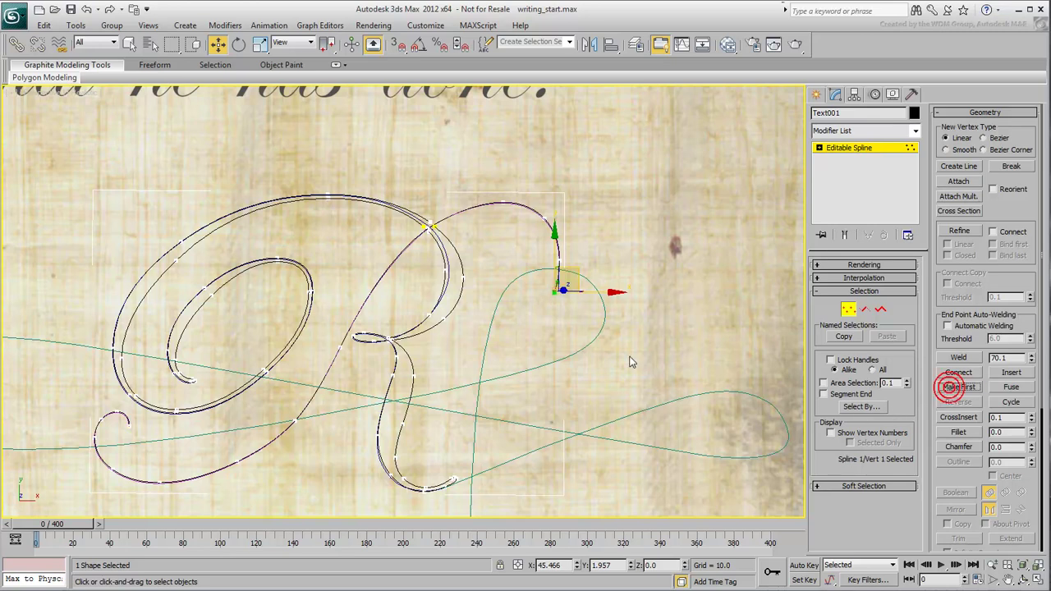
{"action": "left_click", "coordinate": [592, 376]}
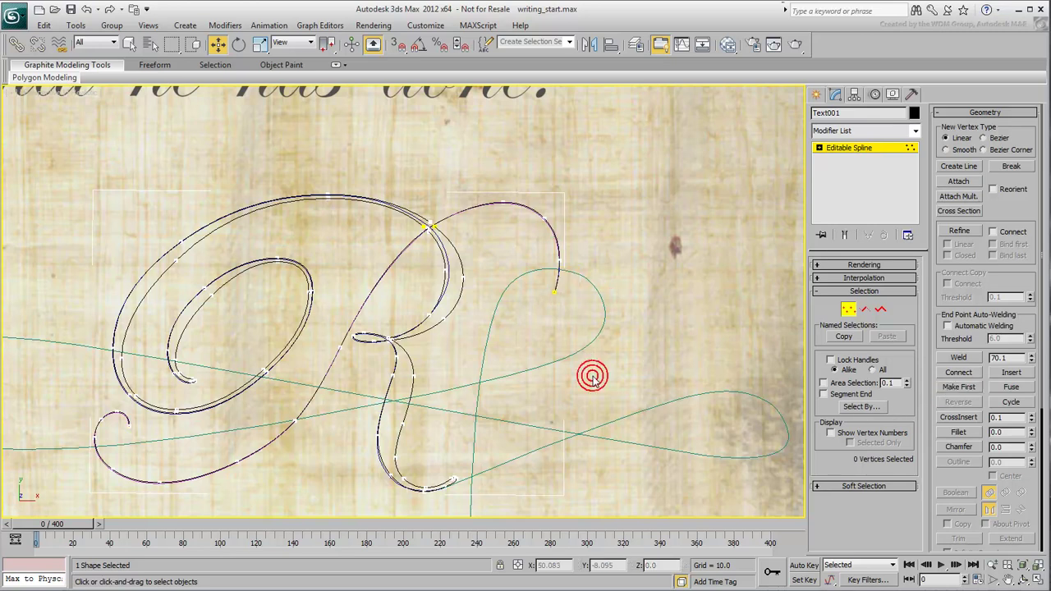
Select the whole diagonal stem of the R as a spline, from the lower-left curl to the upper-right tail
{"action": "left_click", "coordinate": [881, 308]}
{"action": "left_click", "coordinate": [392, 274]}
{"action": "left_click", "coordinate": [383, 279]}
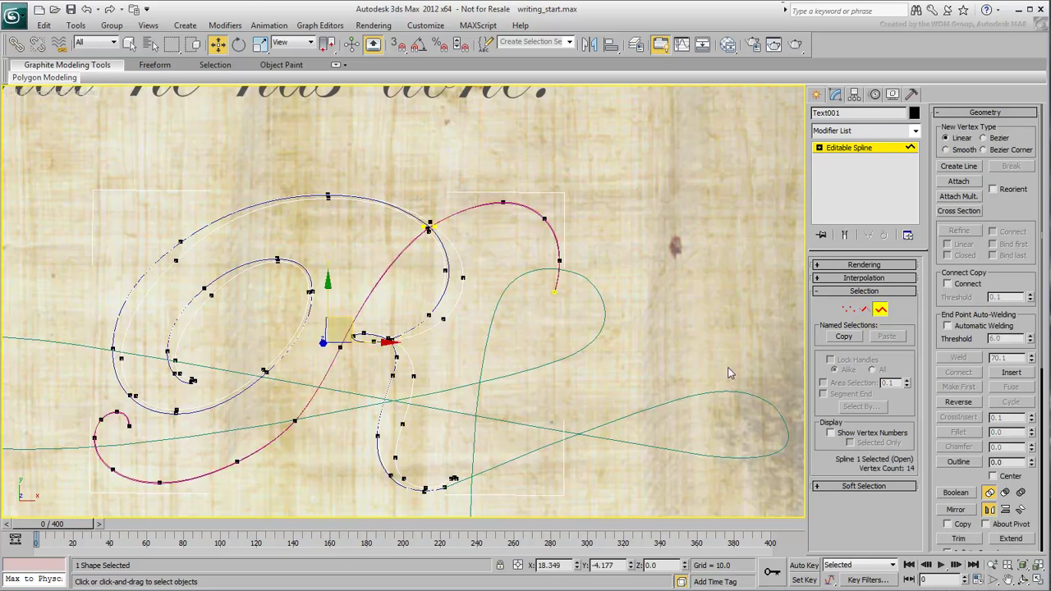
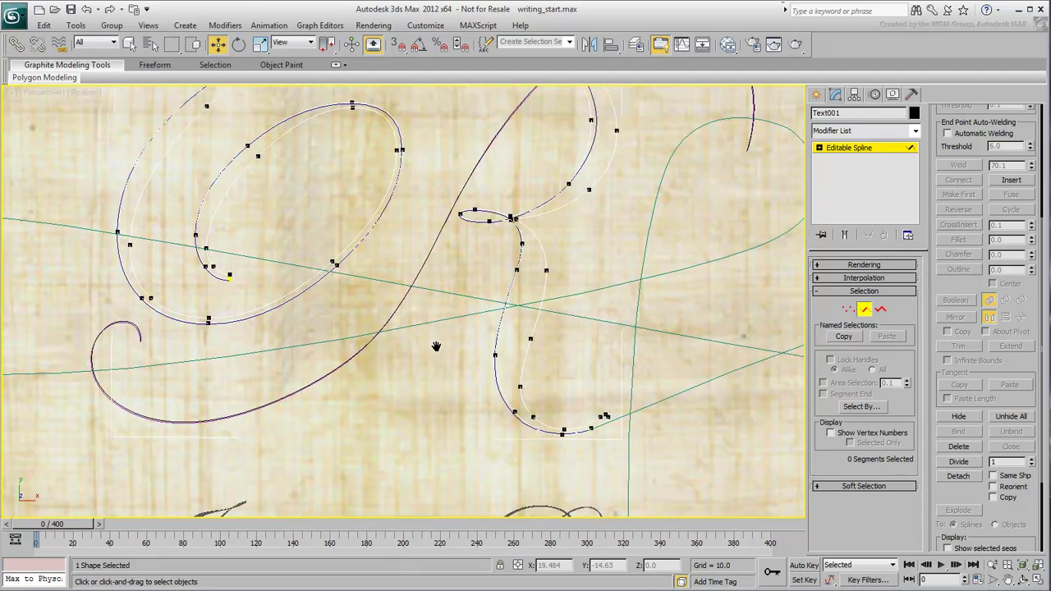
Delete the short segments that close the outline at the lower-right tip of the R's leg
{"action": "left_click", "coordinate": [533, 373]}
{"action": "left_click_drag", "start_coordinate": [593, 276], "coordinate": [517, 417]}
{"action": "left_click", "coordinate": [529, 460]}
{"action": "key", "text": "z"}
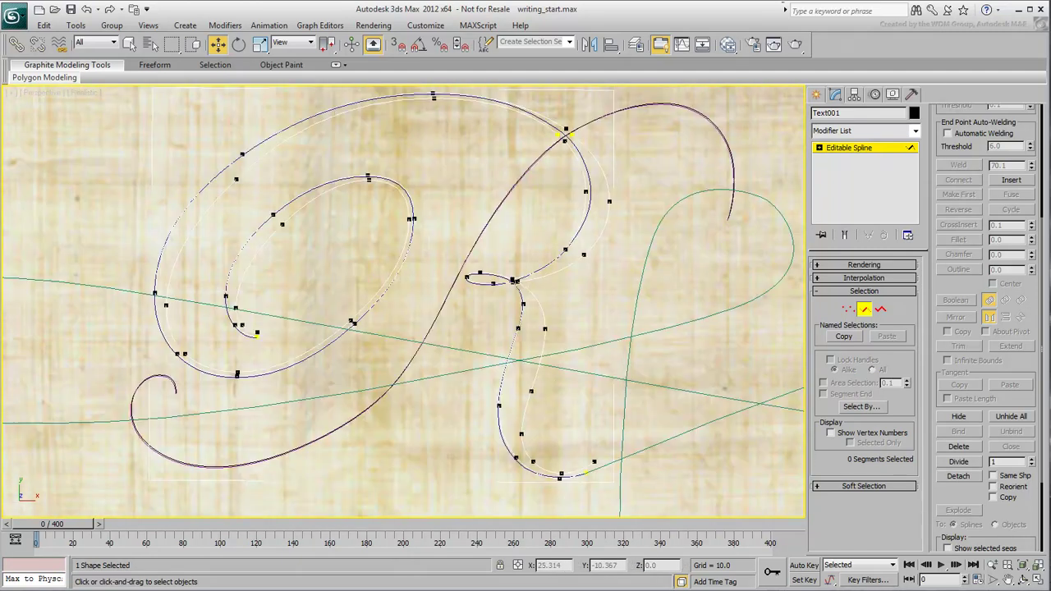
Break the three vertices where the small middle loop meets the bowl and the leg
{"action": "scroll", "coordinate": [498, 284], "scroll_direction": "up", "scroll_amount": 5}
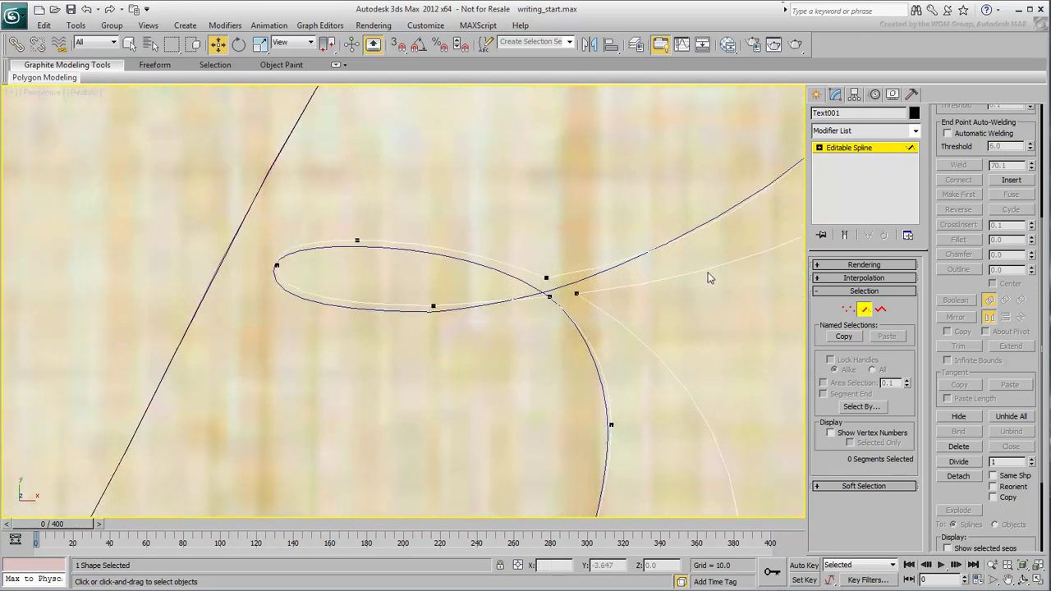
{"action": "left_click", "coordinate": [845, 309]}
{"action": "left_click_drag", "start_coordinate": [614, 322], "coordinate": [615, 324]}
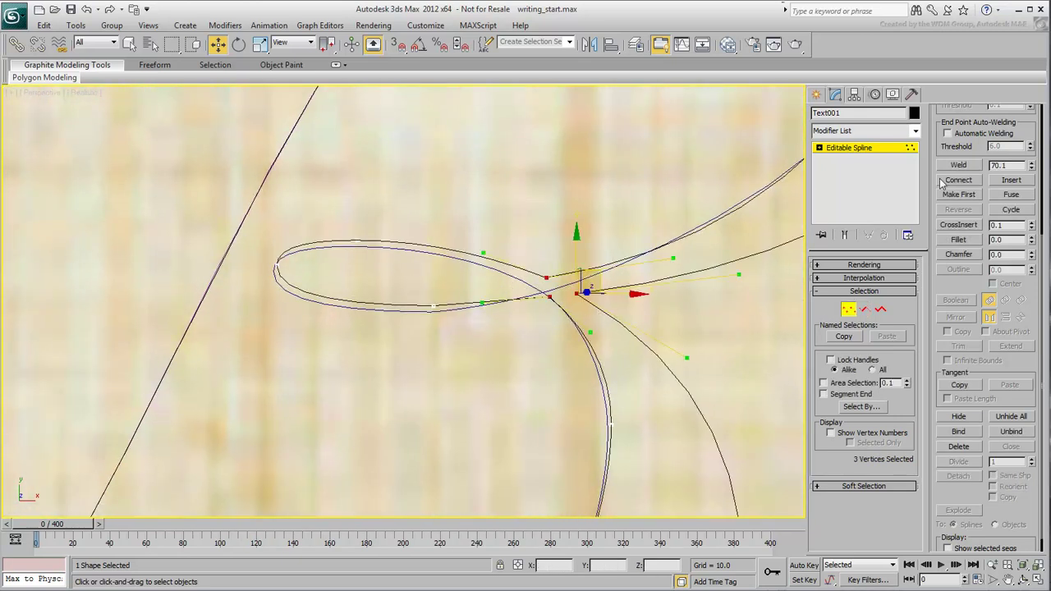
{"action": "left_click_drag", "start_coordinate": [940, 181], "coordinate": [944, 373]}
{"action": "left_click", "coordinate": [1011, 165]}
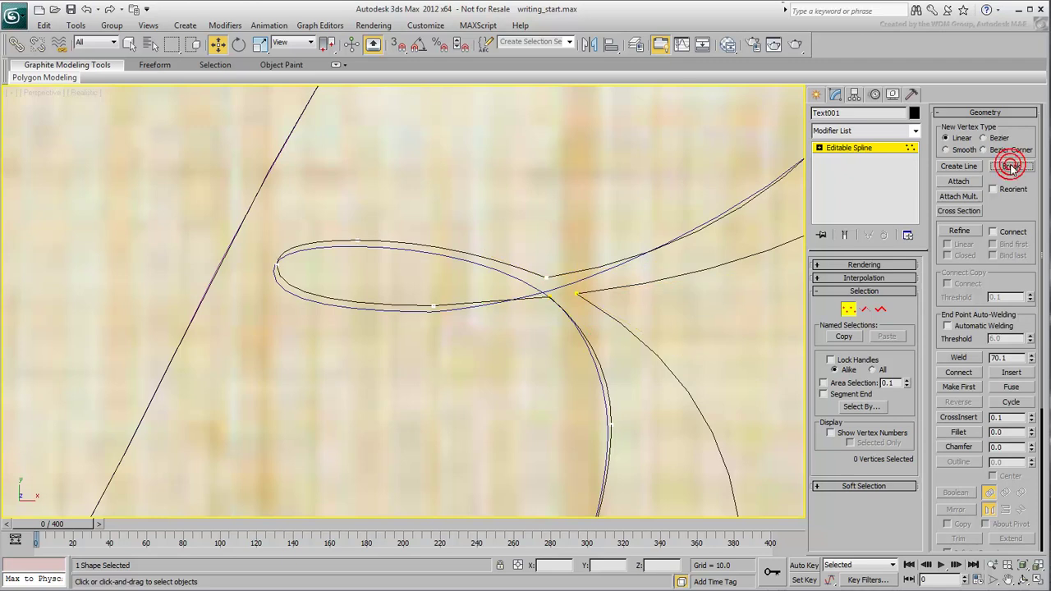
Separate the broken ends at the small loop, moving the bowl's lower end right of the crossing and aligning its tangent handle with the curve
{"action": "left_click", "coordinate": [551, 280]}
{"action": "left_click_drag", "start_coordinate": [551, 282], "coordinate": [527, 273]}
{"action": "left_click", "coordinate": [566, 297]}
{"action": "left_click", "coordinate": [546, 277]}
{"action": "left_click_drag", "start_coordinate": [605, 275], "coordinate": [705, 239]}
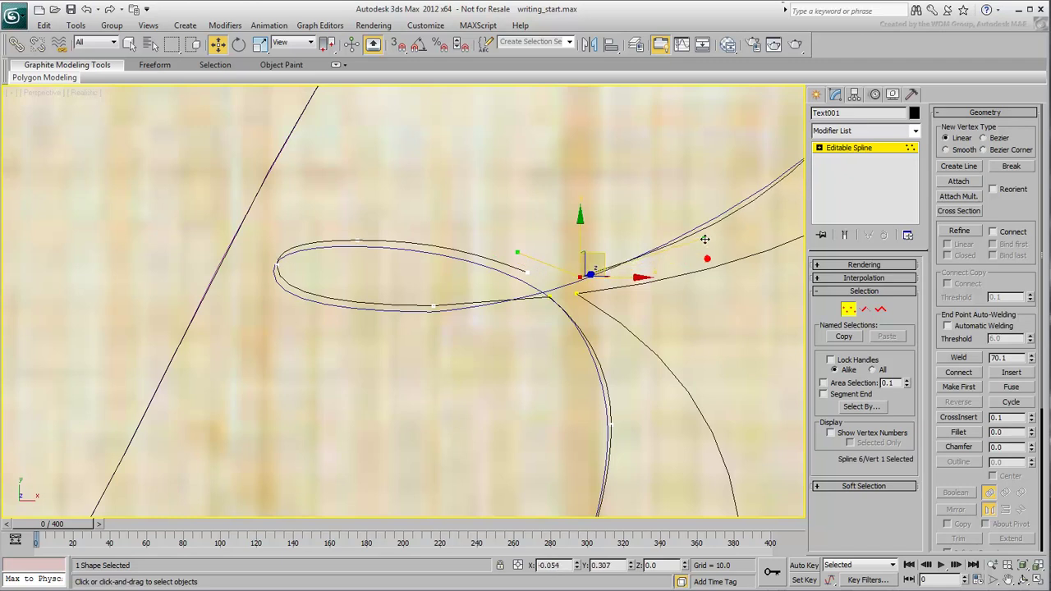
Move the loop's lower end vertex onto the bowl's lower end and weld the two with a threshold of 70.1
{"action": "left_click", "coordinate": [550, 294]}
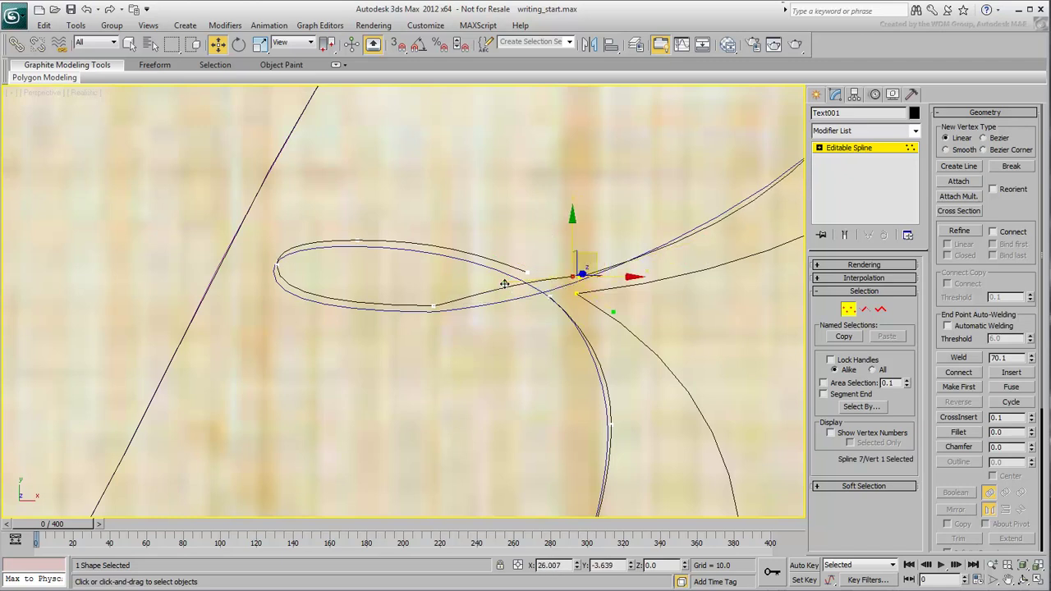
{"action": "left_click_drag", "start_coordinate": [604, 245], "coordinate": [564, 293]}
{"action": "left_click", "coordinate": [959, 357]}
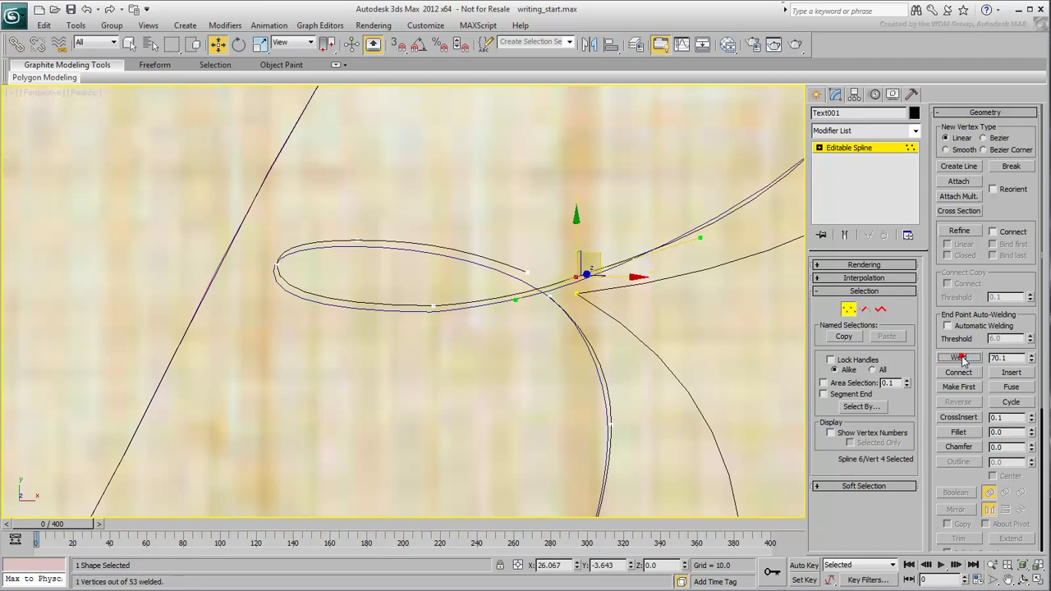
Move the leg's upper end vertex onto the loop's upper end and weld them with a threshold of 70.1
{"action": "left_click", "coordinate": [535, 278]}
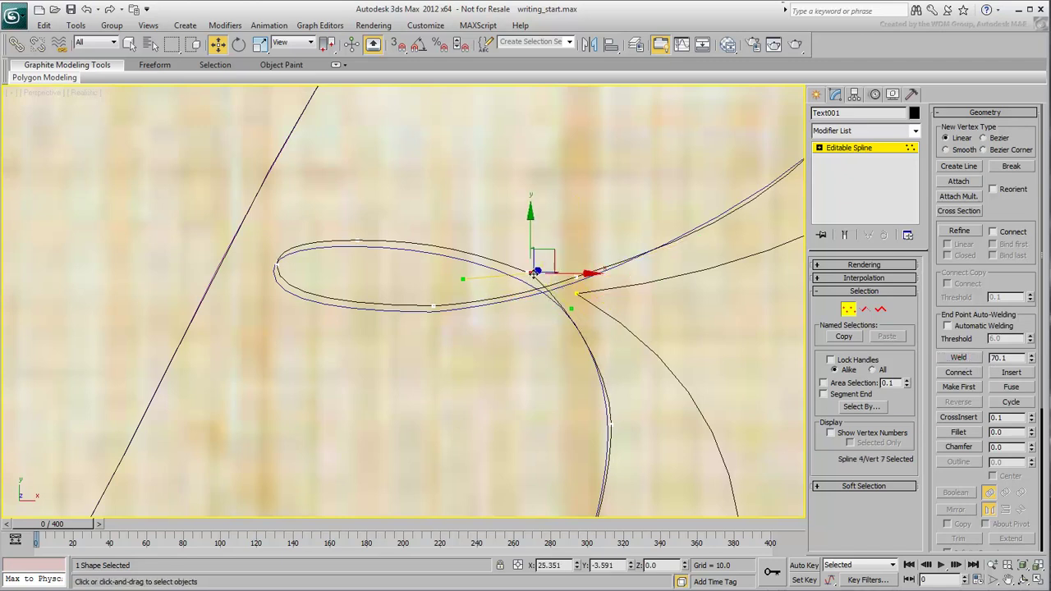
{"action": "left_click_drag", "start_coordinate": [528, 286], "coordinate": [545, 266]}
{"action": "left_click", "coordinate": [960, 360]}
Change the type of the welded vertex between loop and leg, and reposition it so the stroke flows smoothly
{"action": "right_click", "coordinate": [525, 273]}
{"action": "left_click", "coordinate": [509, 191]}
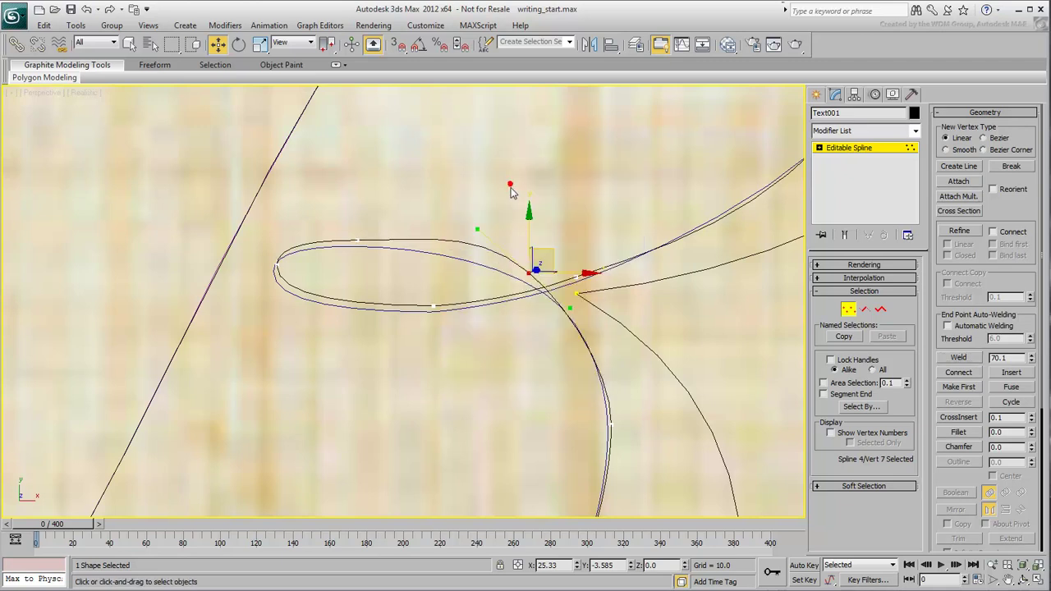
{"action": "right_click", "coordinate": [511, 264]}
{"action": "left_click", "coordinate": [490, 210]}
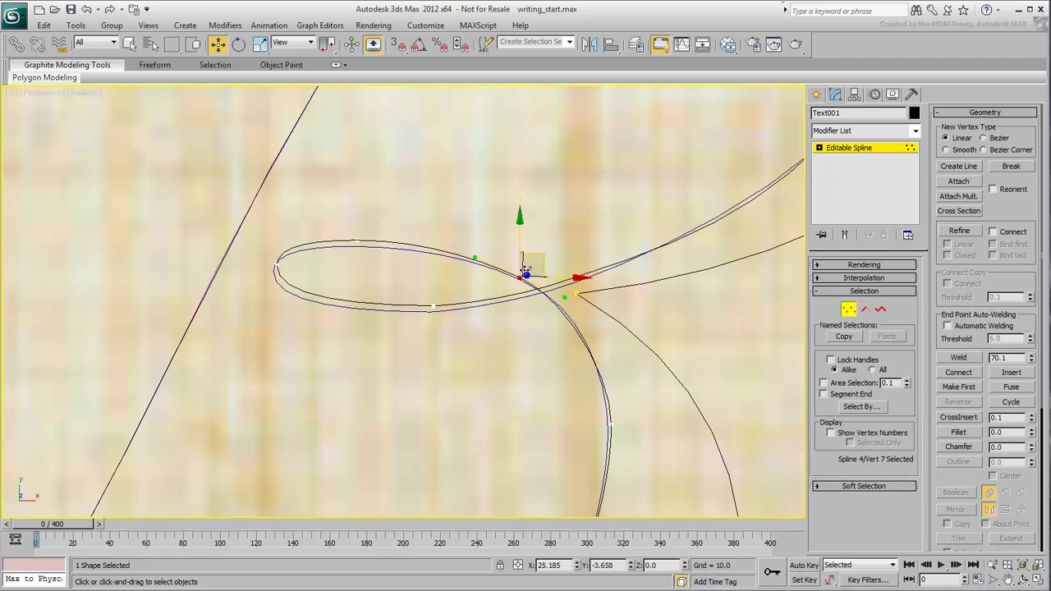
Bring the bowl's outer top end and the inner right arc's upper end together at the stem crossing and weld them
{"action": "middle_click_drag", "start_coordinate": [545, 339], "coordinate": [471, 338]}
{"action": "scroll", "coordinate": [472, 338], "scroll_direction": "down", "scroll_amount": 3}
{"action": "middle_click_drag", "start_coordinate": [470, 82], "coordinate": [418, 263]}
{"action": "scroll", "coordinate": [458, 270], "scroll_direction": "up", "scroll_amount": 6}
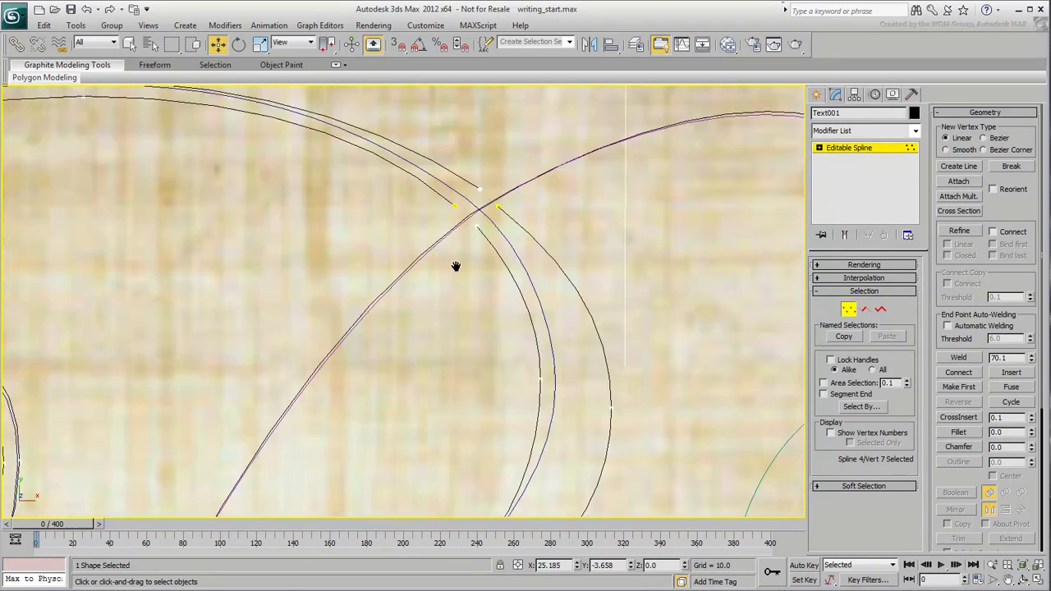
{"action": "left_click", "coordinate": [474, 231]}
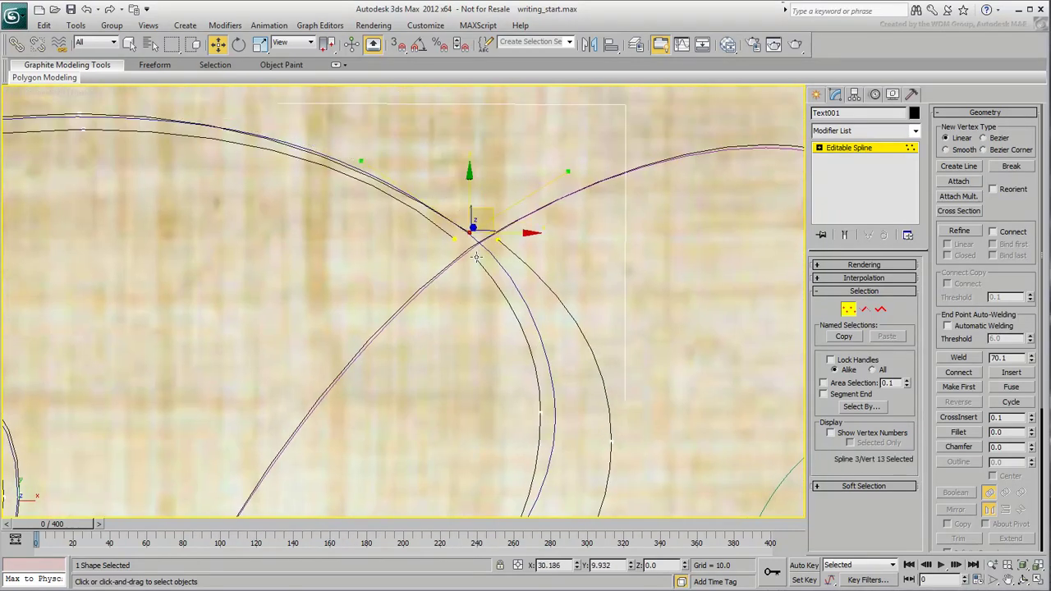
{"action": "left_click", "coordinate": [472, 232]}
{"action": "left_click", "coordinate": [483, 239], "text": "ctrl"}
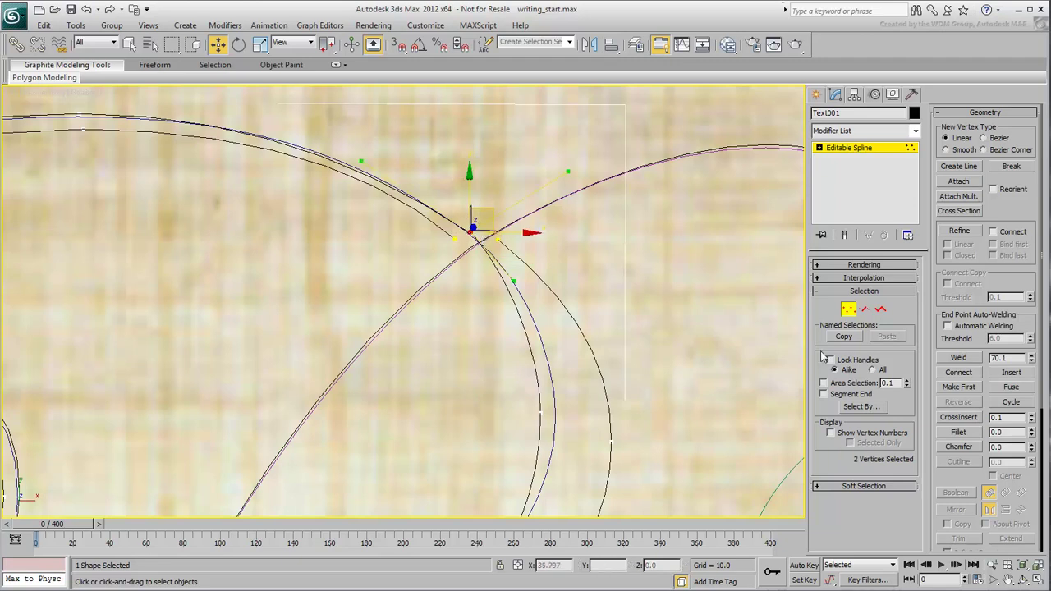
{"action": "left_click", "coordinate": [959, 358]}
Adjust the welded vertex's lower tangent handle and the next vertex down to smooth the bowl's right-hand curve
{"action": "left_click_drag", "start_coordinate": [511, 278], "coordinate": [525, 284]}
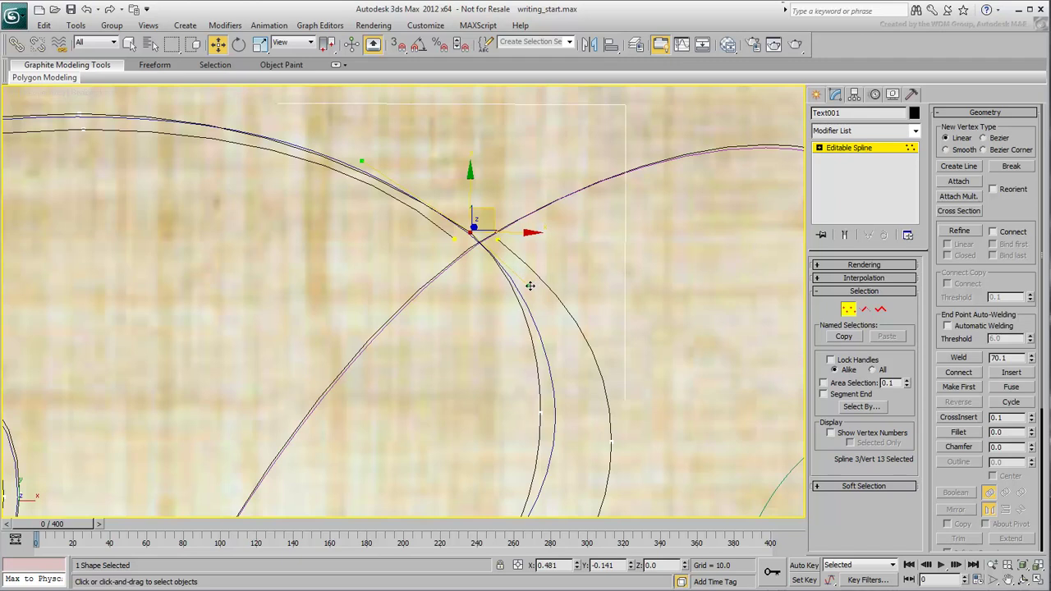
{"action": "left_click", "coordinate": [552, 413]}
{"action": "scroll", "coordinate": [551, 413], "scroll_direction": "down", "scroll_amount": 6}
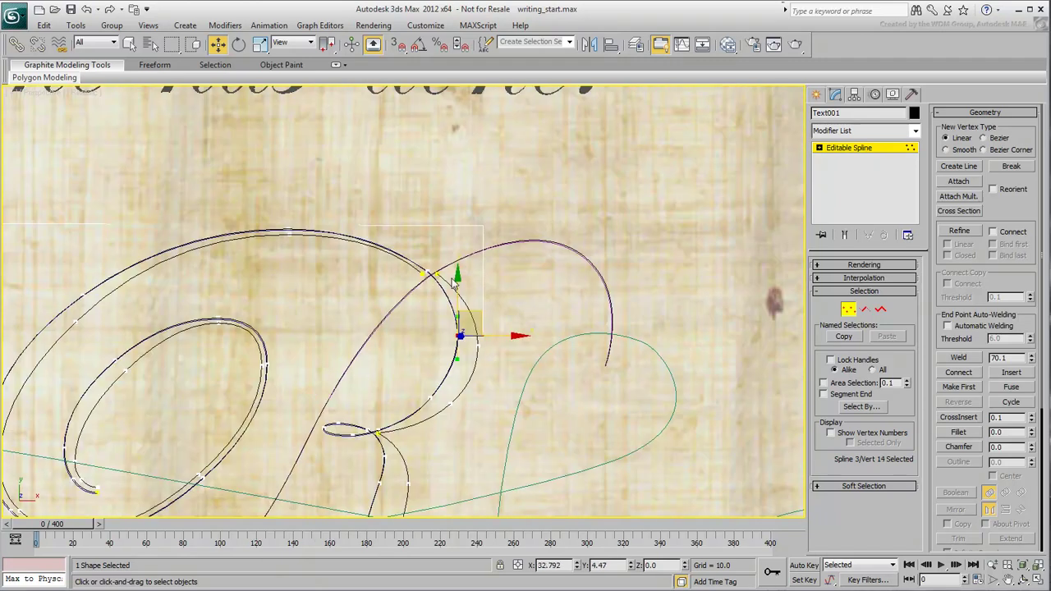
Delete the three leftover outline splines: the bowl's outer right arc, the leg's right edge and the bowl's inner spiral
{"action": "key", "text": "3"}
{"action": "left_click", "coordinate": [489, 297]}
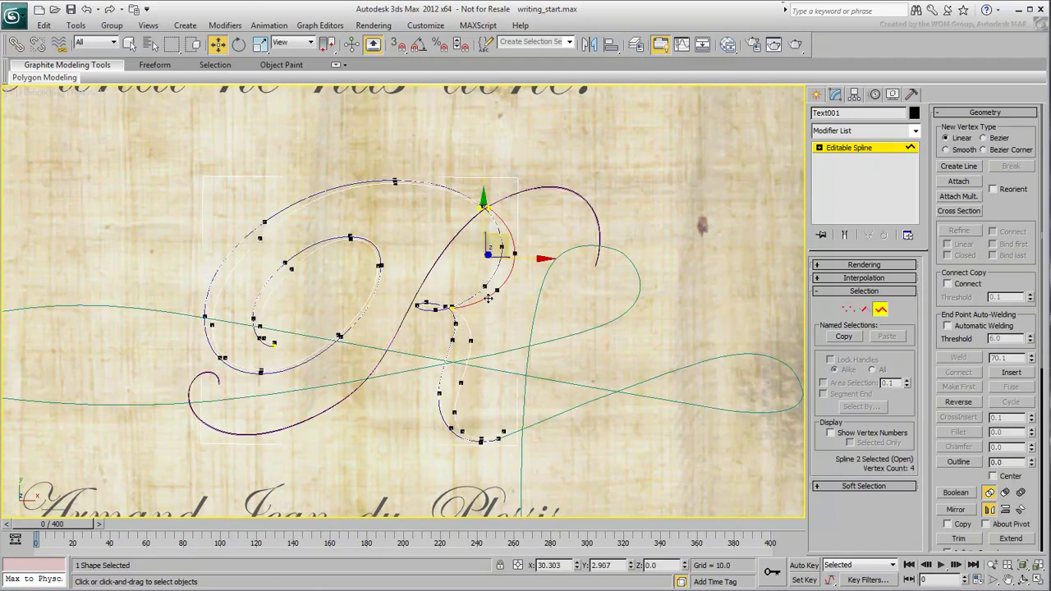
{"action": "scroll", "coordinate": [490, 276], "scroll_direction": "up", "scroll_amount": 2}
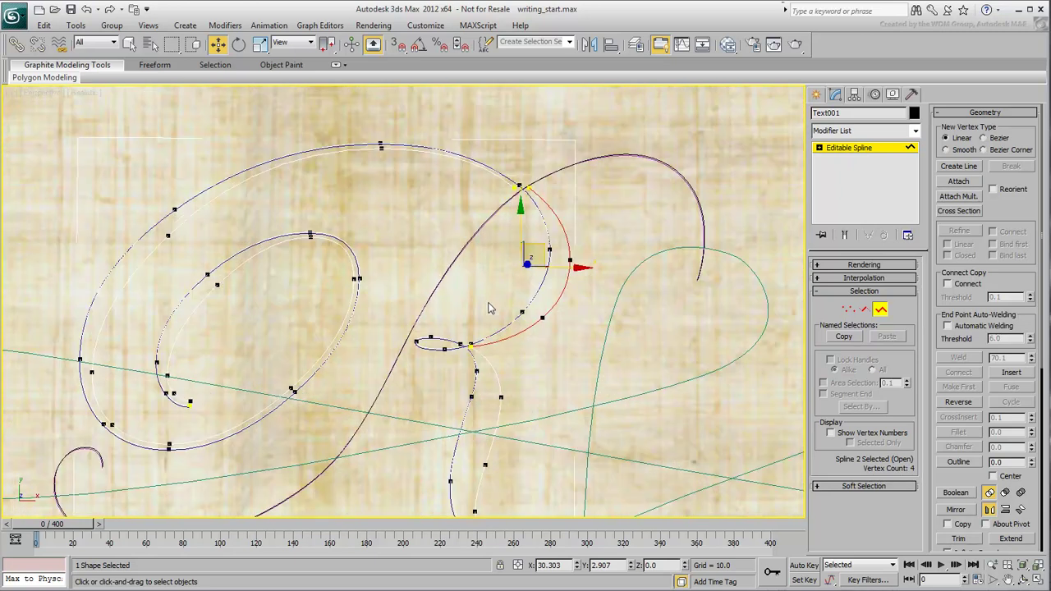
{"action": "key", "text": "Delete"}
{"action": "left_click", "coordinate": [497, 375]}
{"action": "key", "text": "Delete"}
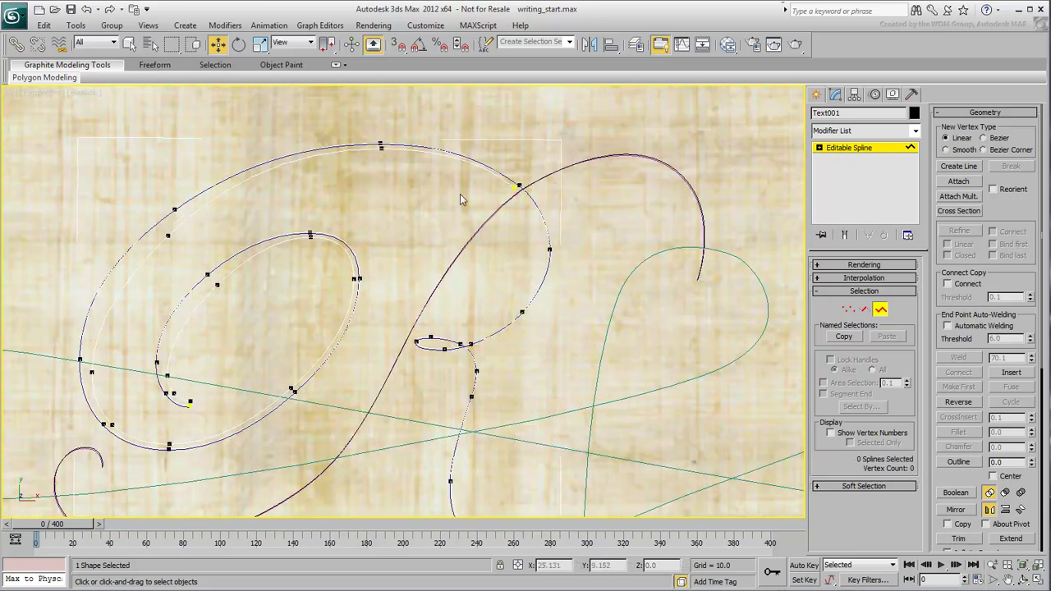
{"action": "left_click", "coordinate": [455, 160]}
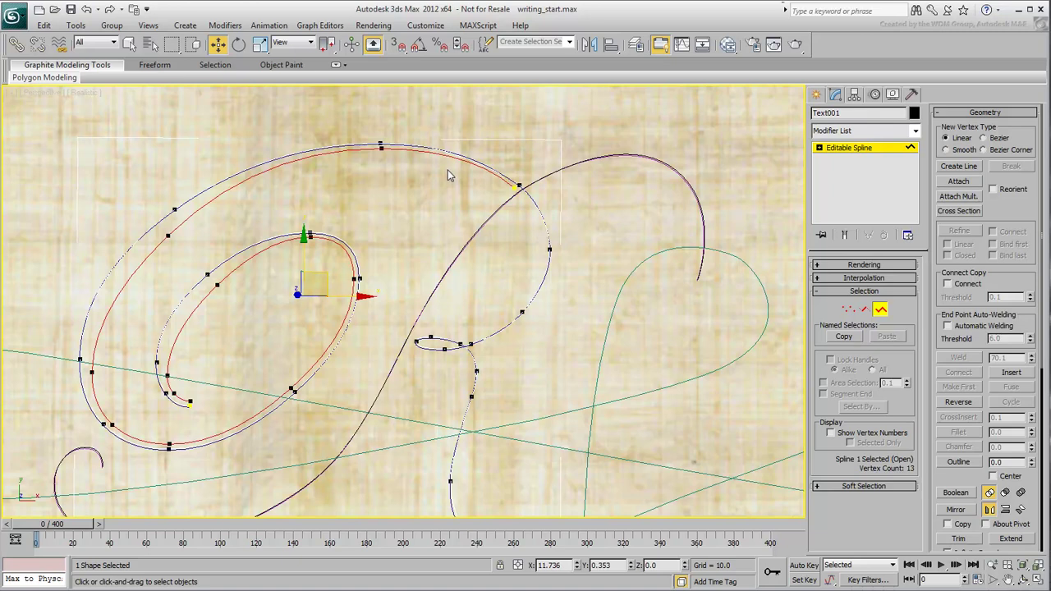
{"action": "key", "text": "Delete"}
{"action": "scroll", "coordinate": [402, 246], "scroll_direction": "down", "scroll_amount": 3}
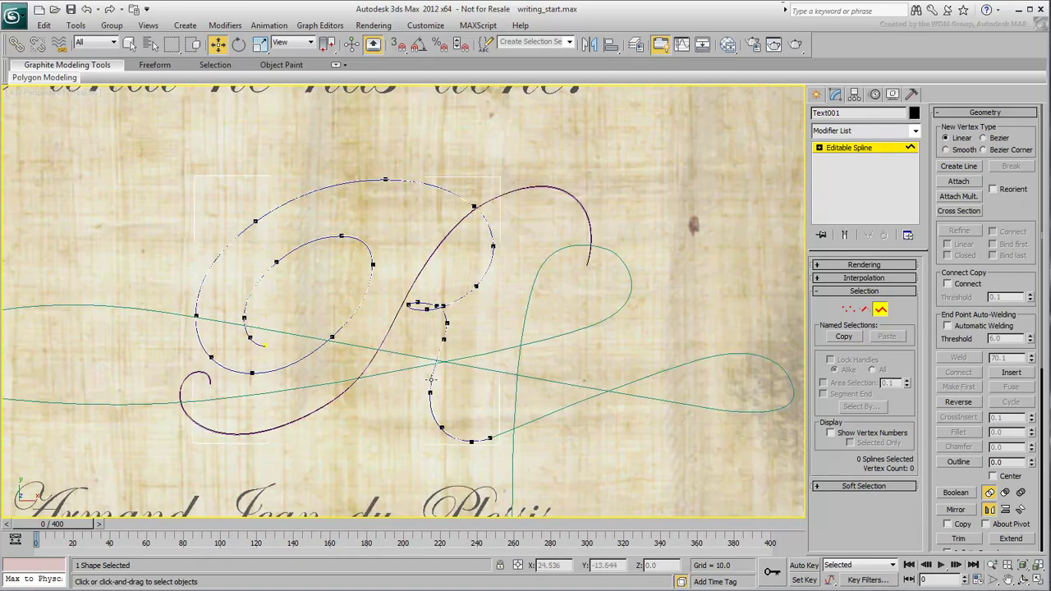
Reposition the vertex at the lower-left bend of the leg in the remaining bowl-and-leg spline to smooth its curve
{"action": "left_click", "coordinate": [430, 379]}
{"action": "scroll", "coordinate": [417, 328], "scroll_direction": "up", "scroll_amount": 5}
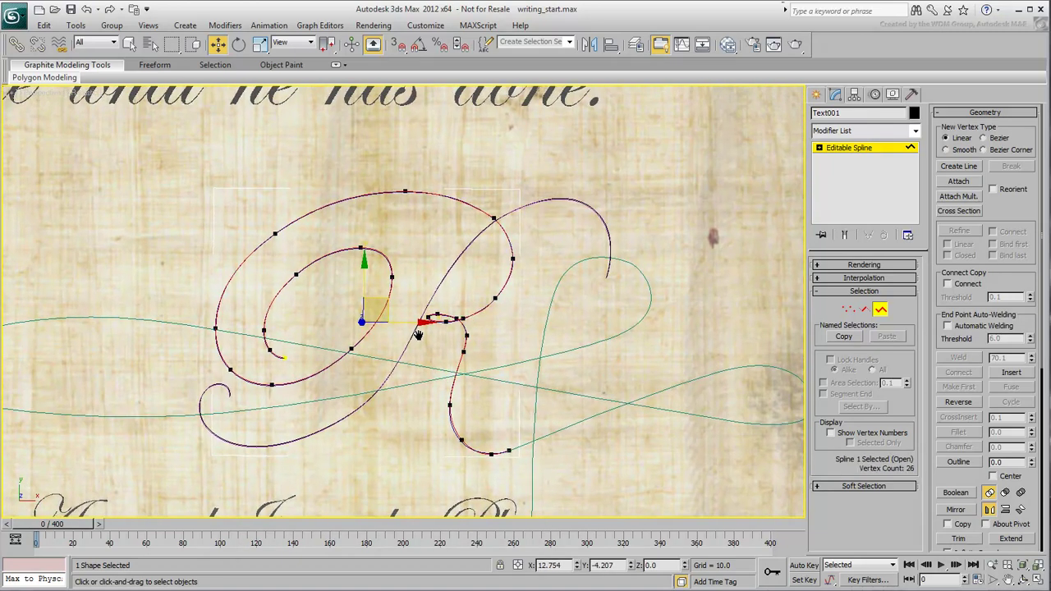
{"action": "left_click", "coordinate": [848, 309]}
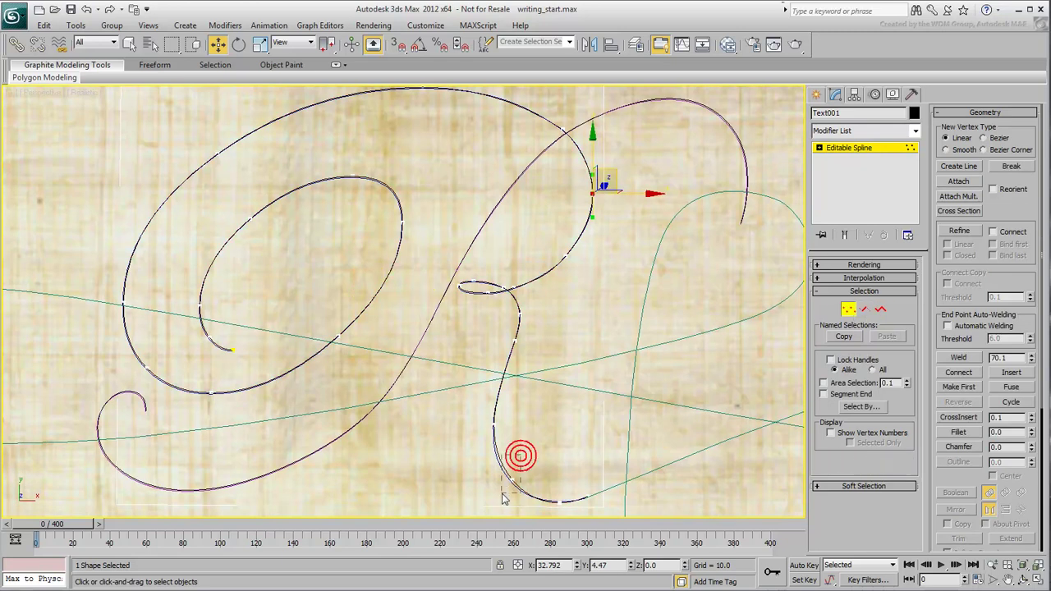
{"action": "left_click_drag", "start_coordinate": [533, 456], "coordinate": [503, 491]}
{"action": "scroll", "coordinate": [288, 345], "scroll_direction": "down", "scroll_amount": 2}
Make the end vertex at the bowl's inner curl the first vertex of the spline, and leave vertex editing
{"action": "left_click", "coordinate": [287, 345]}
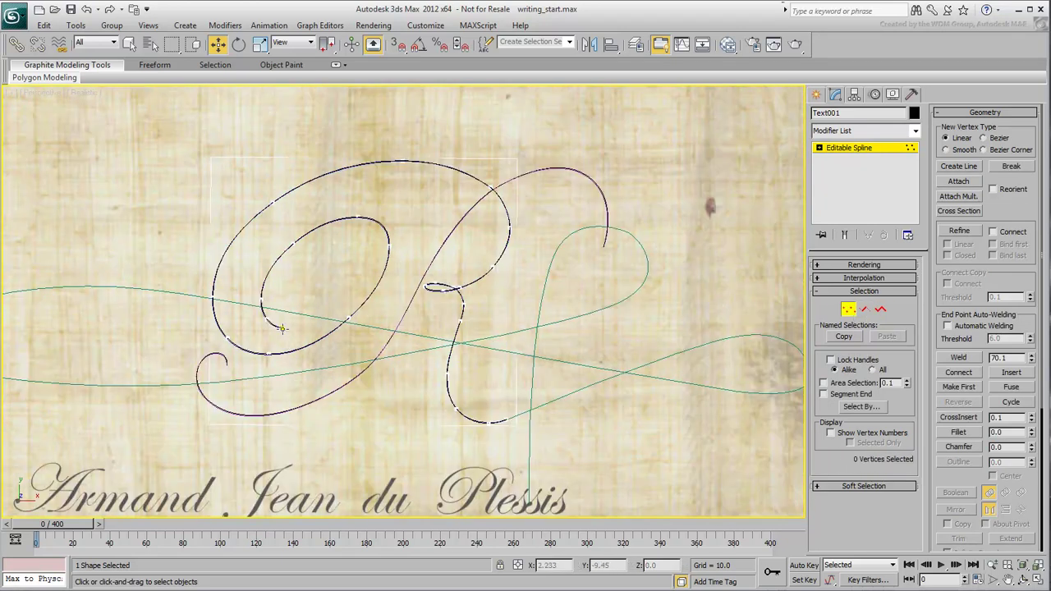
{"action": "left_click", "coordinate": [282, 328]}
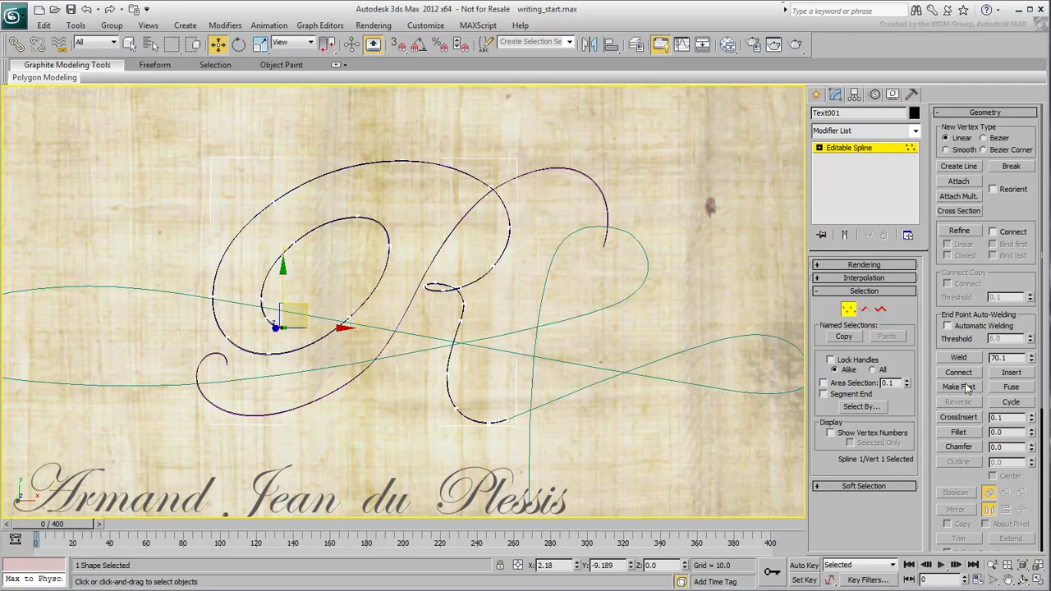
{"action": "left_click", "coordinate": [957, 386]}
{"action": "left_click", "coordinate": [579, 351]}
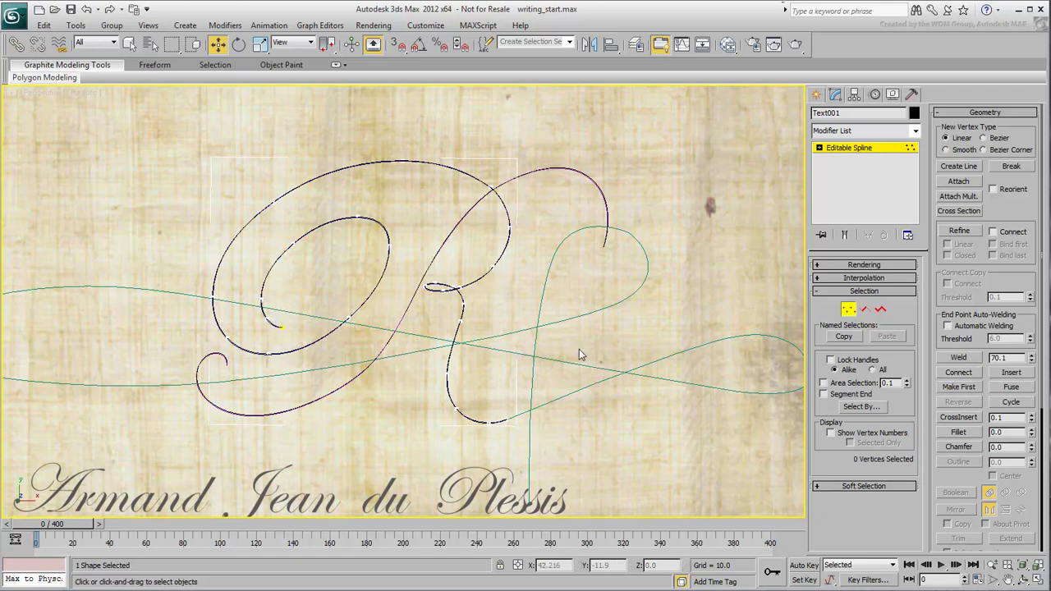
{"action": "left_click", "coordinate": [848, 310]}
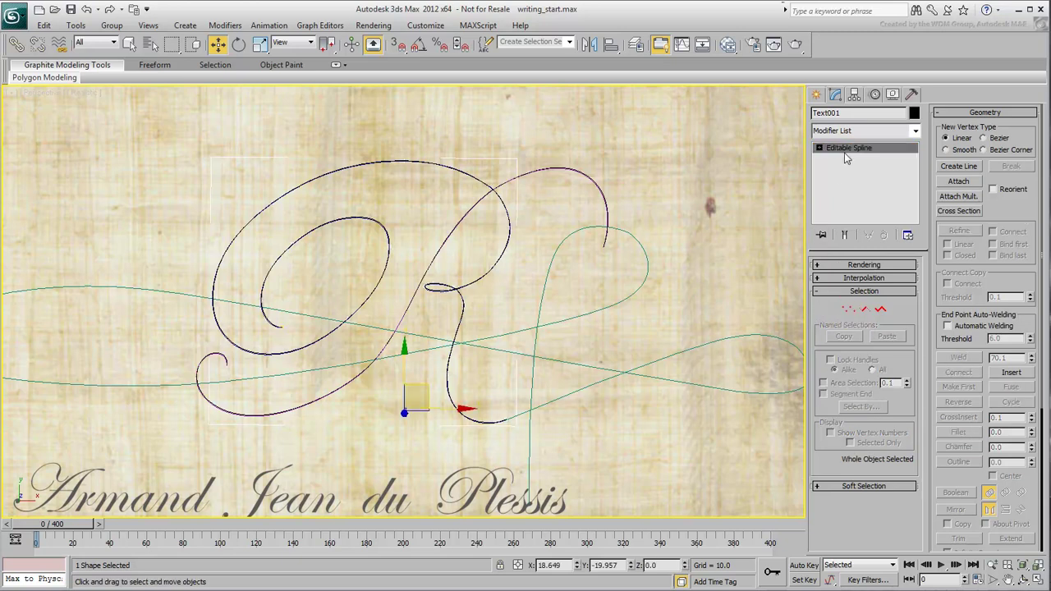
Rename the bowl-and-leg spline object as Sig-Path-02
{"action": "left_click", "coordinate": [854, 113]}
{"action": "type", "text": "Sig-Path-02"}
{"action": "middle_click_drag", "start_coordinate": [493, 349], "coordinate": [533, 333], "text": "alt"}
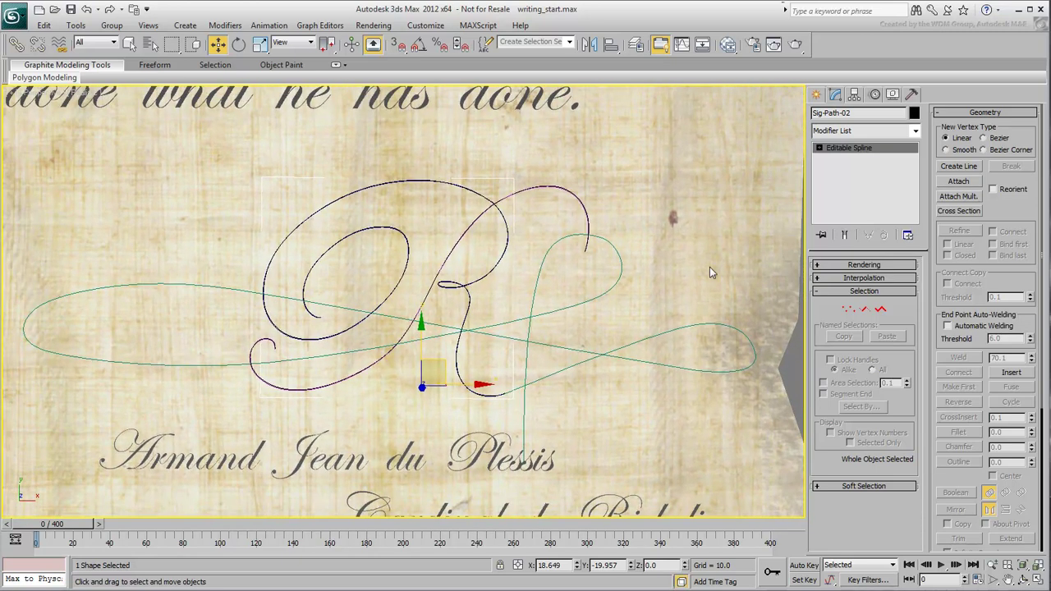
Start a new line at the leg's lower tip, with both the initial type and the drag type set to Smooth
{"action": "left_click", "coordinate": [815, 94]}
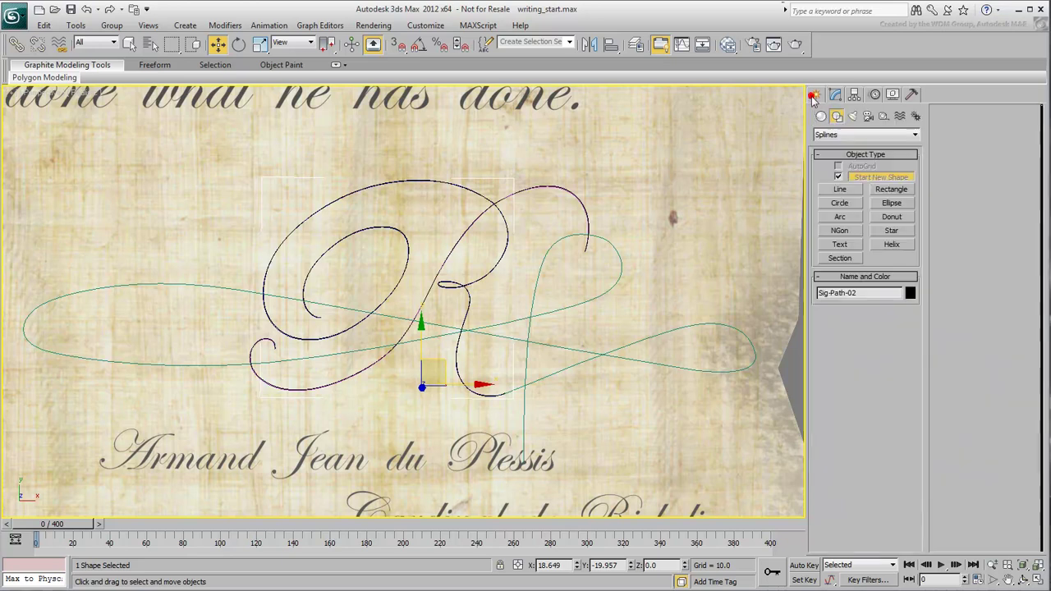
{"action": "left_click", "coordinate": [839, 189]}
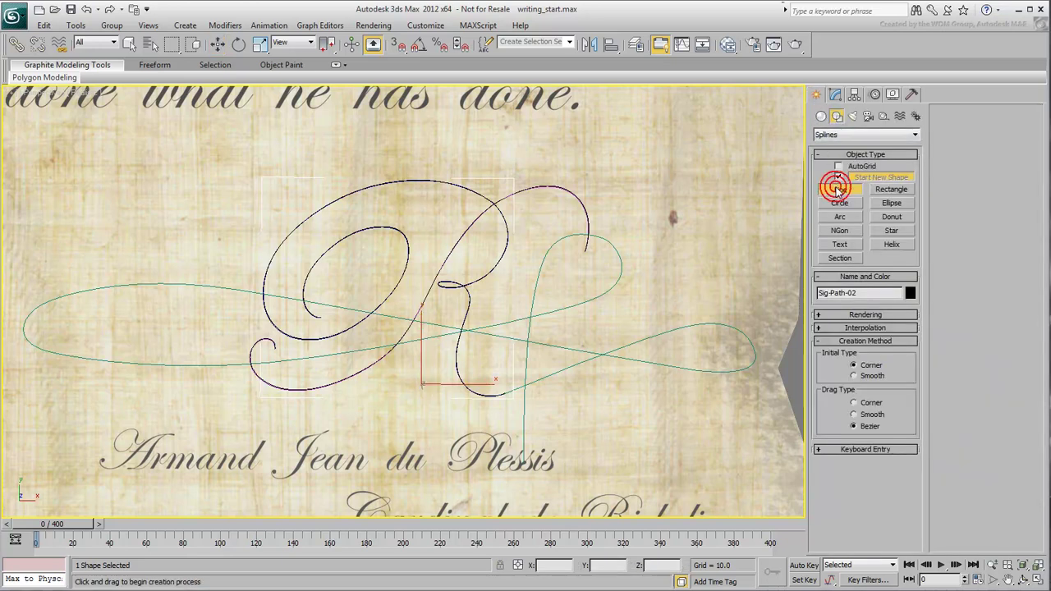
{"action": "left_click", "coordinate": [854, 414]}
{"action": "scroll", "coordinate": [517, 408], "scroll_direction": "up", "scroll_amount": 1}
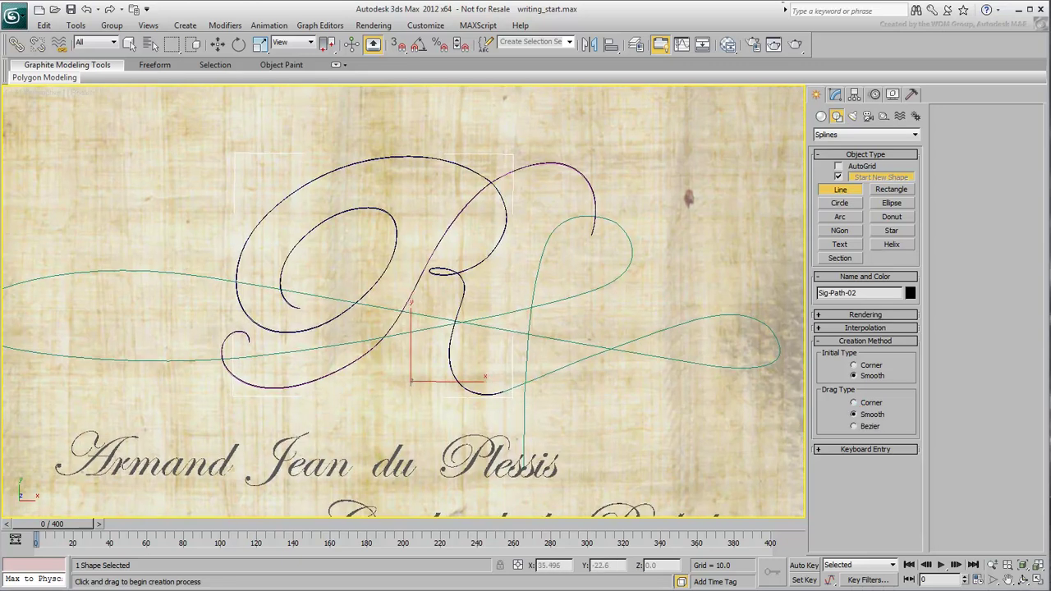
{"action": "scroll", "coordinate": [516, 407], "scroll_direction": "up", "scroll_amount": 5}
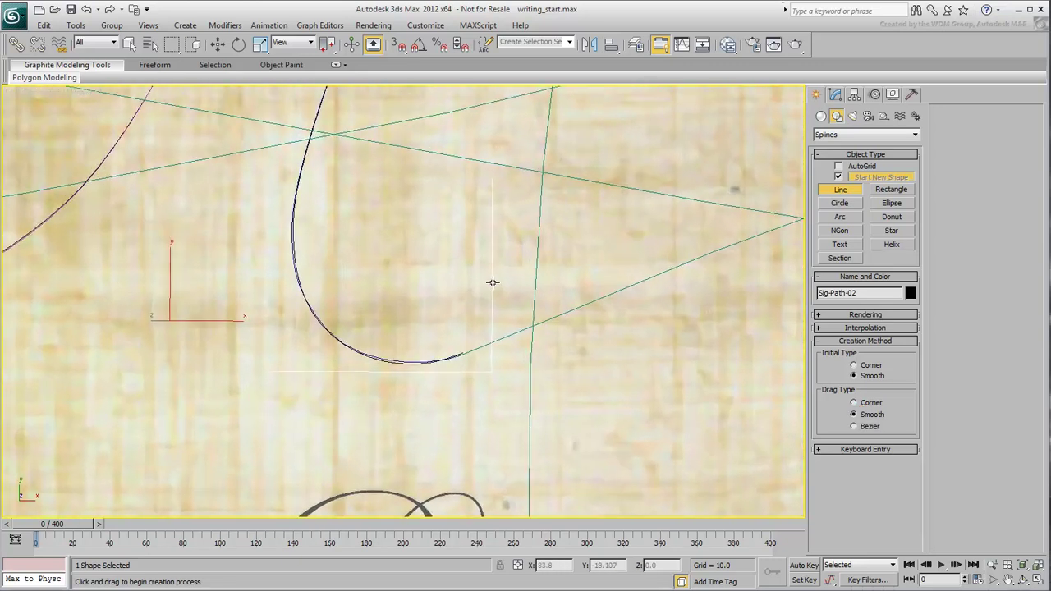
Turn on 3D snapping and set it to snap only to endpoints instead of grid points
{"action": "left_click", "coordinate": [397, 46]}
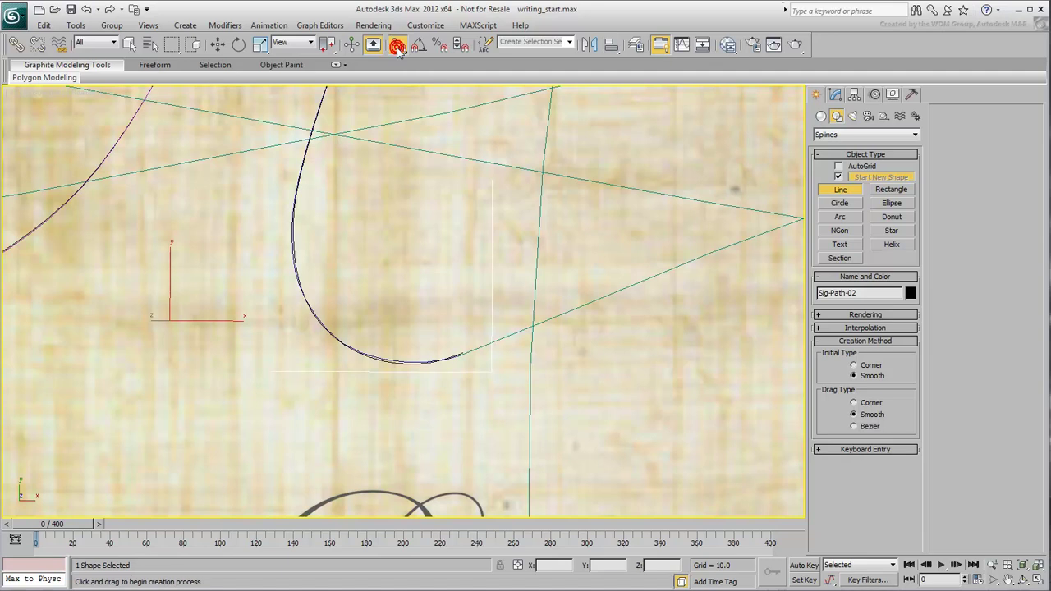
{"action": "right_click", "coordinate": [397, 47]}
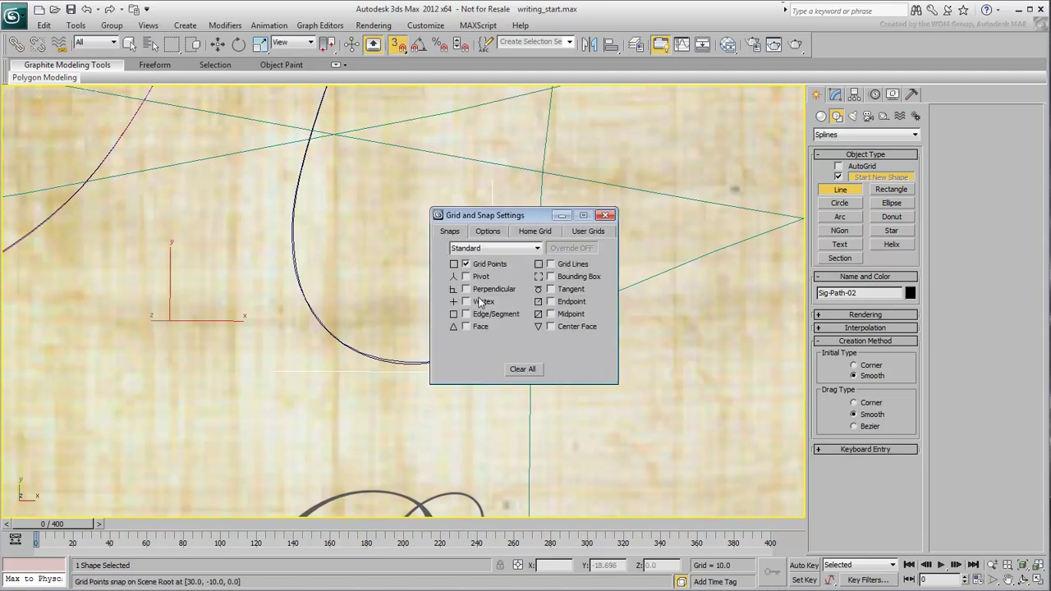
{"action": "left_click", "coordinate": [562, 302]}
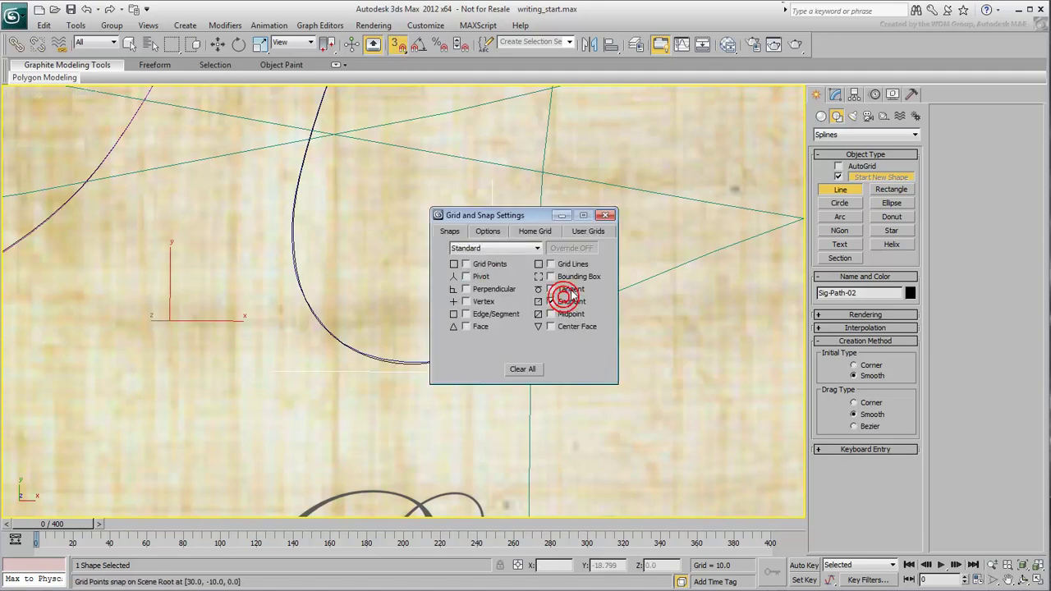
{"action": "left_click", "coordinate": [605, 215]}
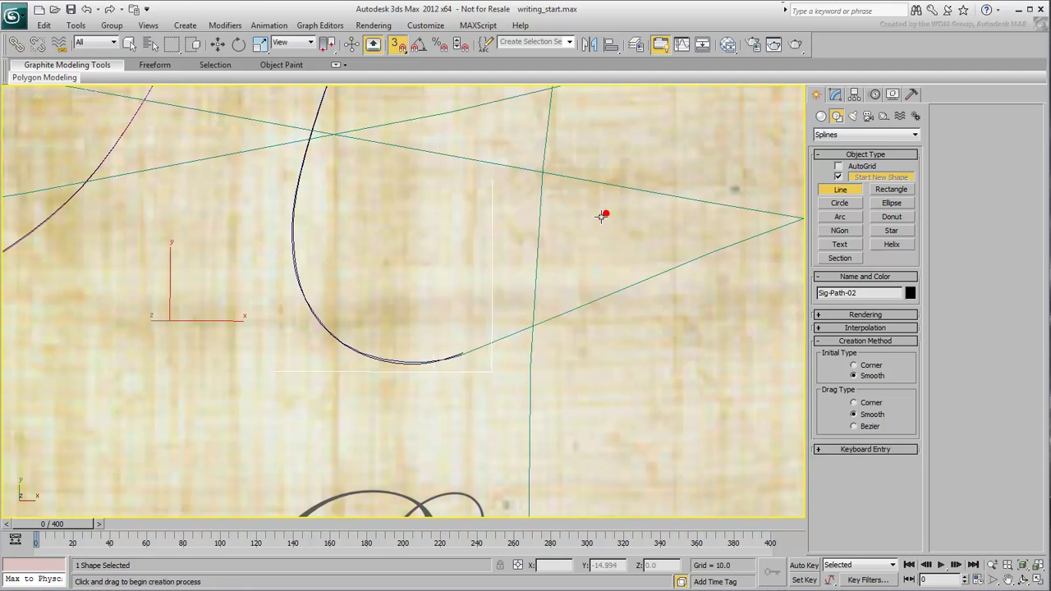
Place the new line's first point on the endpoint of the R leg's lower tip, and turn snapping off
{"action": "left_click", "coordinate": [457, 347]}
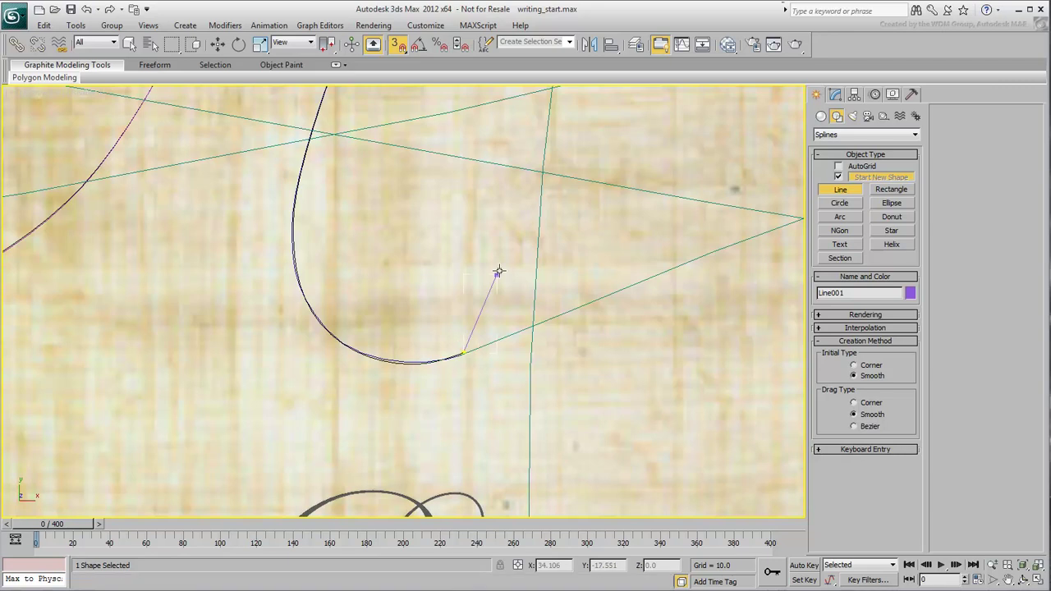
{"action": "scroll", "coordinate": [498, 271], "scroll_direction": "down", "scroll_amount": 5}
{"action": "key", "text": "s"}
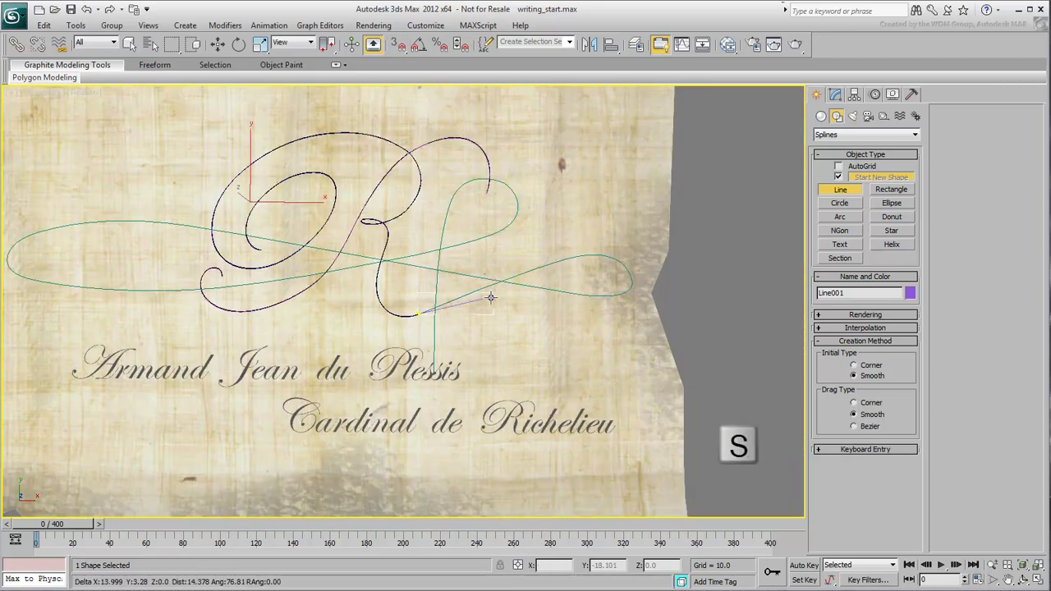
Trace the teal flourish outline with smooth points around the right loop, left loop and upper-right loop, ending at the bottom of the vertical stroke
{"action": "left_click", "coordinate": [564, 259]}
{"action": "left_click", "coordinate": [627, 273]}
{"action": "left_click", "coordinate": [616, 295]}
{"action": "left_click", "coordinate": [557, 292]}
{"action": "left_click", "coordinate": [189, 227]}
{"action": "left_click", "coordinate": [72, 227]}
{"action": "left_click", "coordinate": [10, 250]}
{"action": "left_click", "coordinate": [29, 280]}
{"action": "left_click", "coordinate": [146, 293]}
{"action": "left_click", "coordinate": [352, 269]}
{"action": "left_click", "coordinate": [495, 234]}
{"action": "left_click", "coordinate": [508, 182]}
{"action": "left_click", "coordinate": [463, 186]}
{"action": "left_click", "coordinate": [441, 243]}
{"action": "left_click", "coordinate": [432, 359]}
{"action": "right_click", "coordinate": [432, 359]}
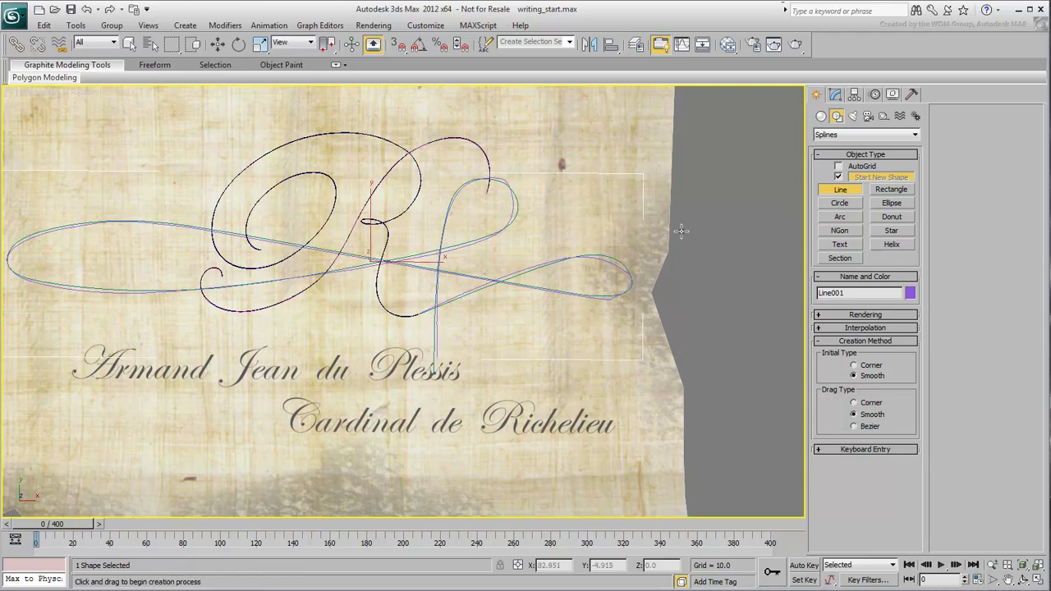
Reposition the flourish line's vertices around the right and left loops to match the teal outline
{"action": "left_click", "coordinate": [835, 94]}
{"action": "key", "text": "1"}
{"action": "left_click", "coordinate": [573, 256]}
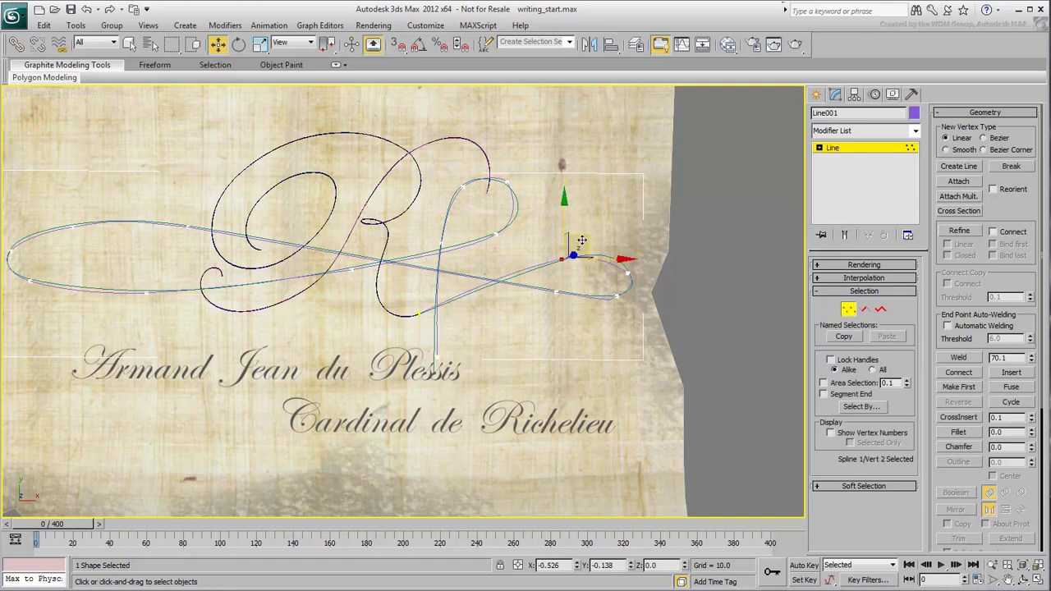
{"action": "mouse_move", "coordinate": [621, 271]}
{"action": "left_mouse_down"}
{"action": "mouse_move", "coordinate": [621, 293]}
{"action": "mouse_move", "coordinate": [625, 264]}
{"action": "mouse_move", "coordinate": [551, 290]}
{"action": "mouse_move", "coordinate": [621, 287]}
{"action": "left_mouse_up"}
{"action": "left_click", "coordinate": [148, 292]}
{"action": "left_click", "coordinate": [72, 224]}
{"action": "left_click_drag", "start_coordinate": [73, 224], "coordinate": [21, 229]}
{"action": "right_click", "coordinate": [20, 230]}
Reposition the flourish line's vertices along the middle crossing strokes, the upper-right loop and the lower end of the vertical stroke to match the outline
{"action": "left_click", "coordinate": [187, 221]}
{"action": "left_click", "coordinate": [367, 236]}
{"action": "left_click", "coordinate": [493, 173]}
{"action": "left_click_drag", "start_coordinate": [493, 172], "coordinate": [509, 181]}
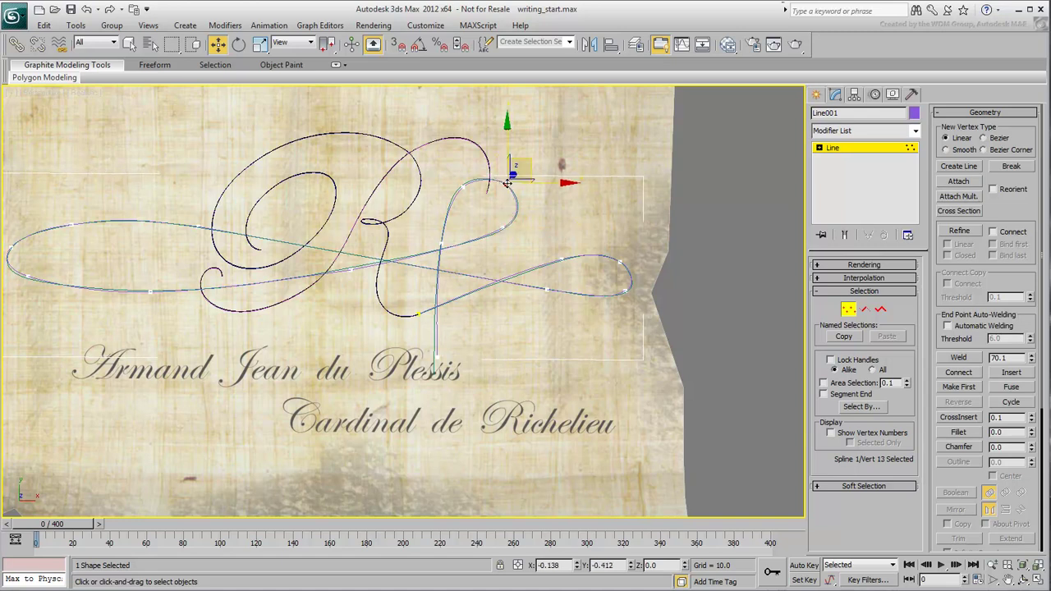
{"action": "left_click", "coordinate": [462, 186]}
{"action": "left_click_drag", "start_coordinate": [433, 359], "coordinate": [433, 364]}
{"action": "left_click", "coordinate": [349, 267]}
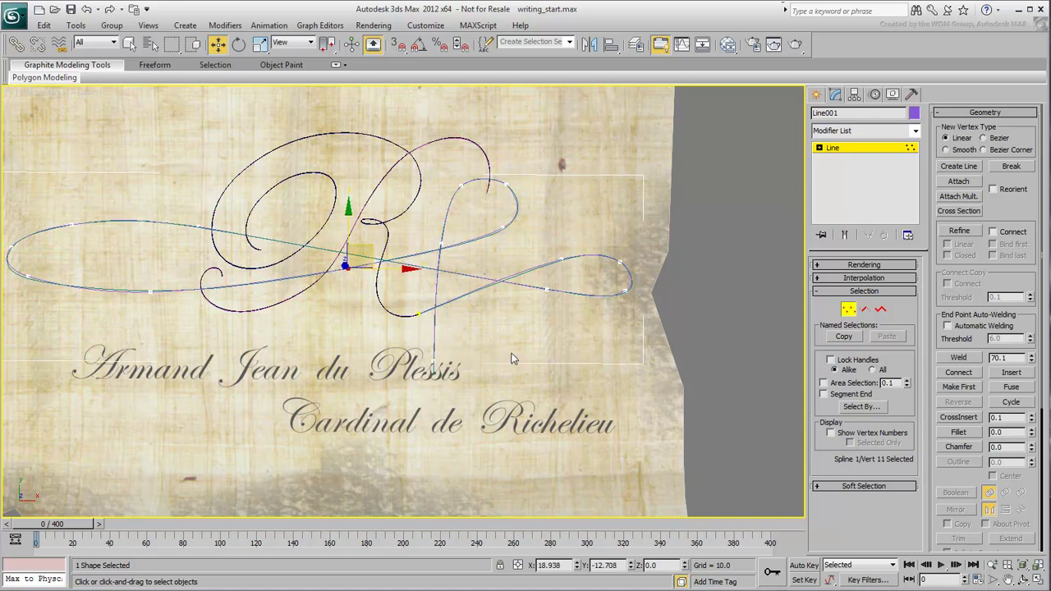
Leave vertex editing and rename the flourish line object as Sig-Path-03
{"action": "middle_click_drag", "start_coordinate": [681, 352], "coordinate": [706, 379]}
{"action": "left_click", "coordinate": [848, 311]}
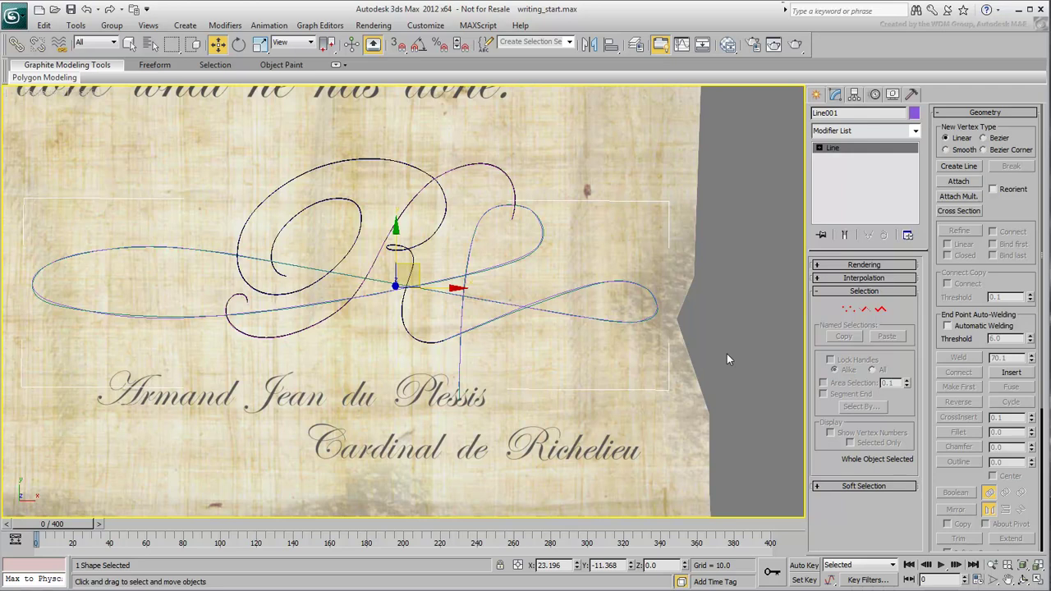
{"action": "double_click", "coordinate": [851, 114]}
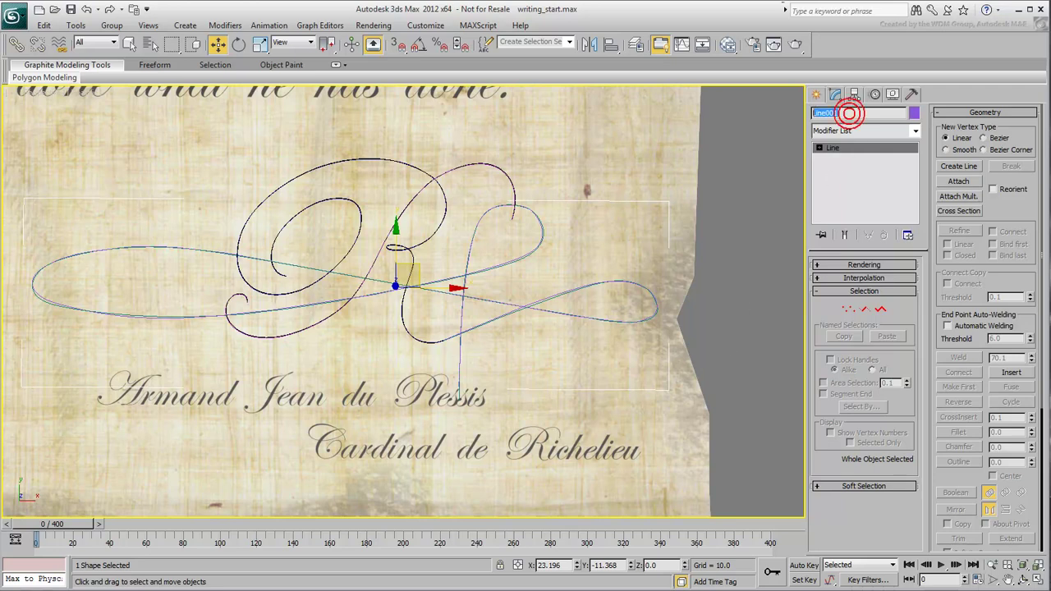
{"action": "type", "text": "Sl"}
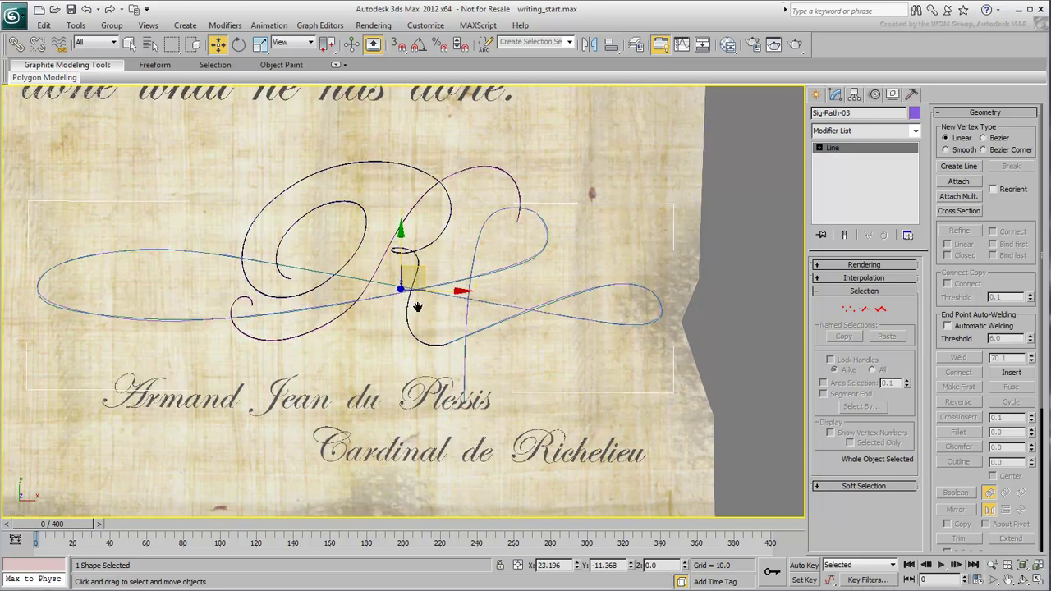
{"action": "middle_click_drag", "start_coordinate": [403, 300], "coordinate": [444, 324]}
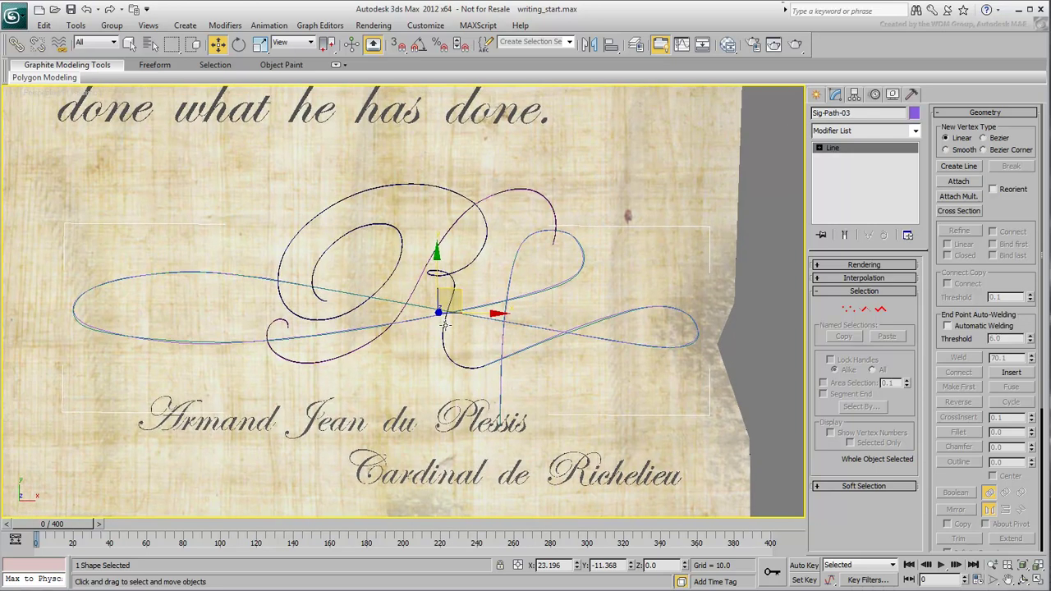
Select the original outline shapes with the named selection set R and hide them, leaving only the signature paths
{"action": "left_click", "coordinate": [735, 198]}
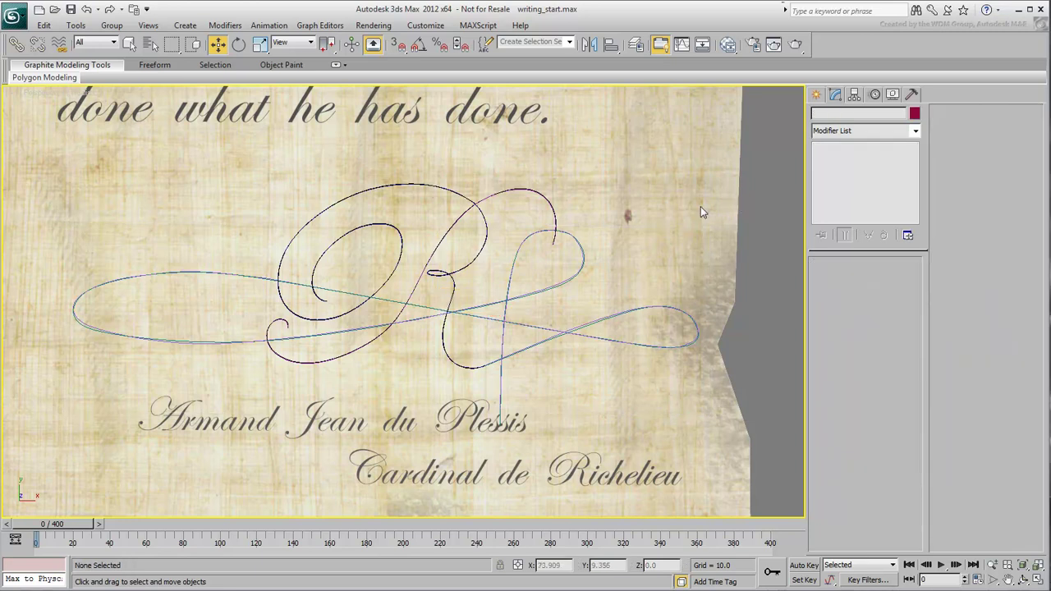
{"action": "left_click", "coordinate": [569, 42]}
{"action": "left_click", "coordinate": [521, 51]}
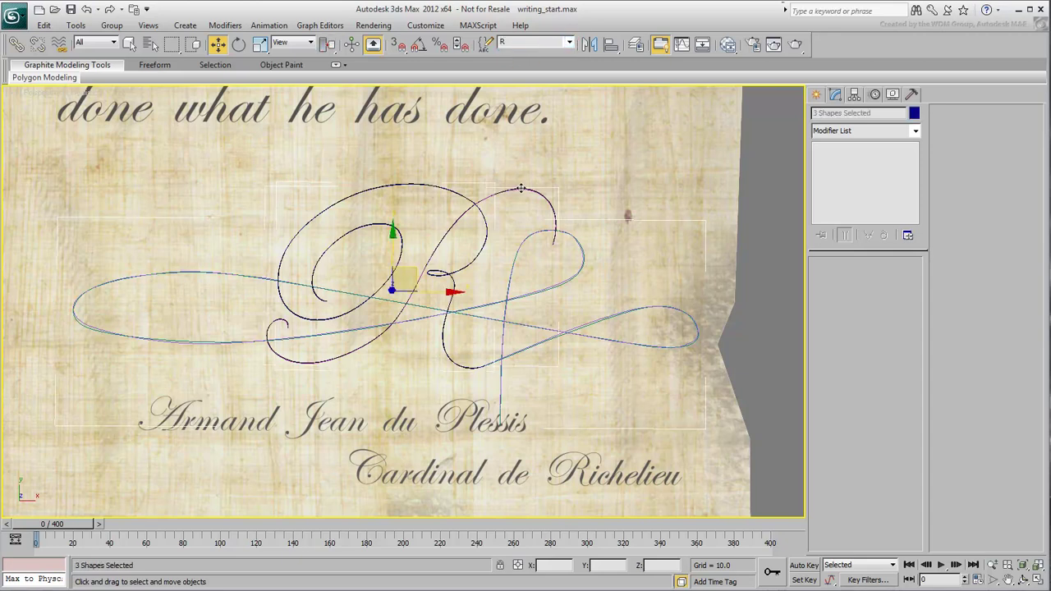
{"action": "right_click", "coordinate": [521, 189]}
{"action": "left_click", "coordinate": [558, 156]}
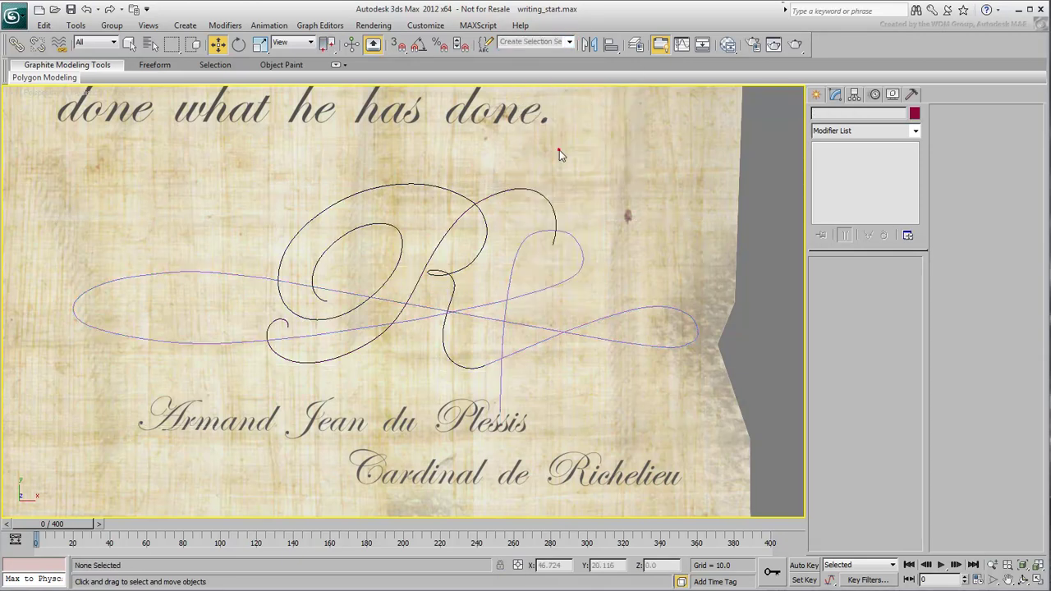
{"action": "middle_click_drag", "start_coordinate": [604, 287], "coordinate": [595, 299]}
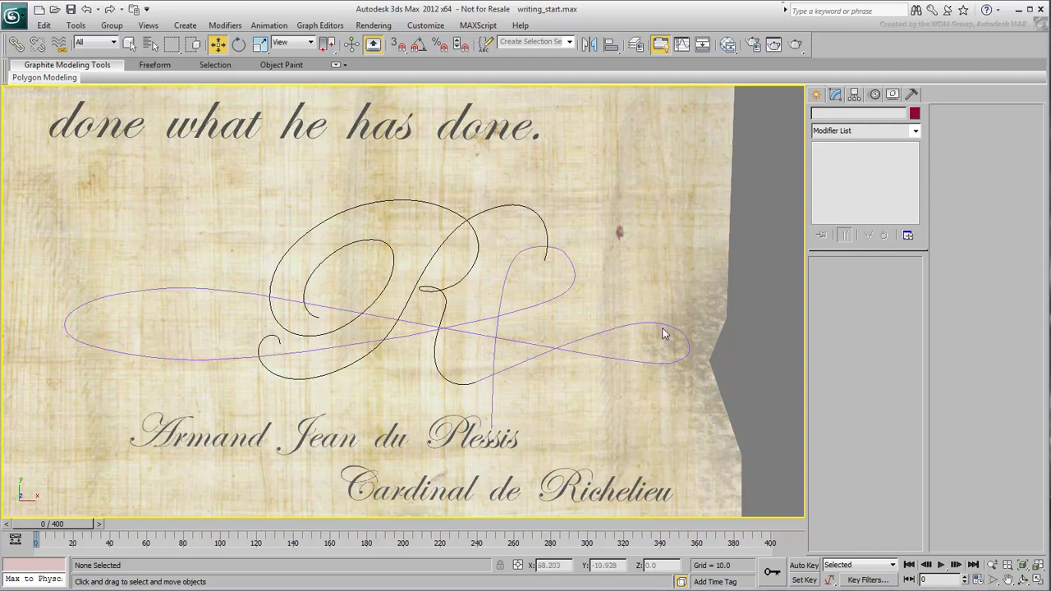